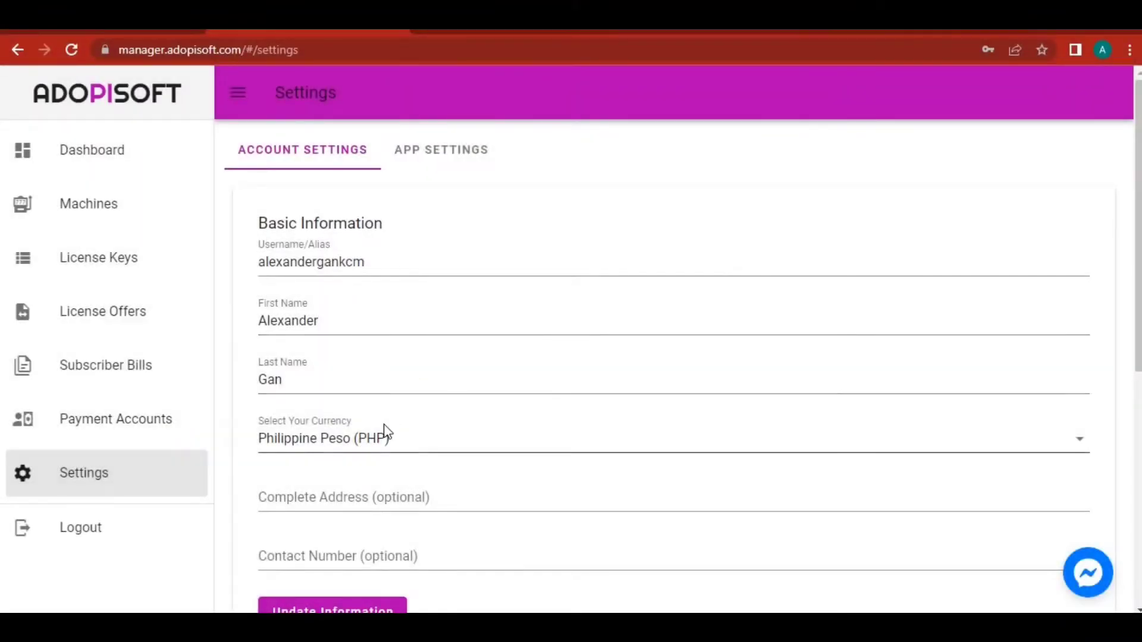
scroll(384, 433, down, 1)
scroll(384, 431, down, 3)
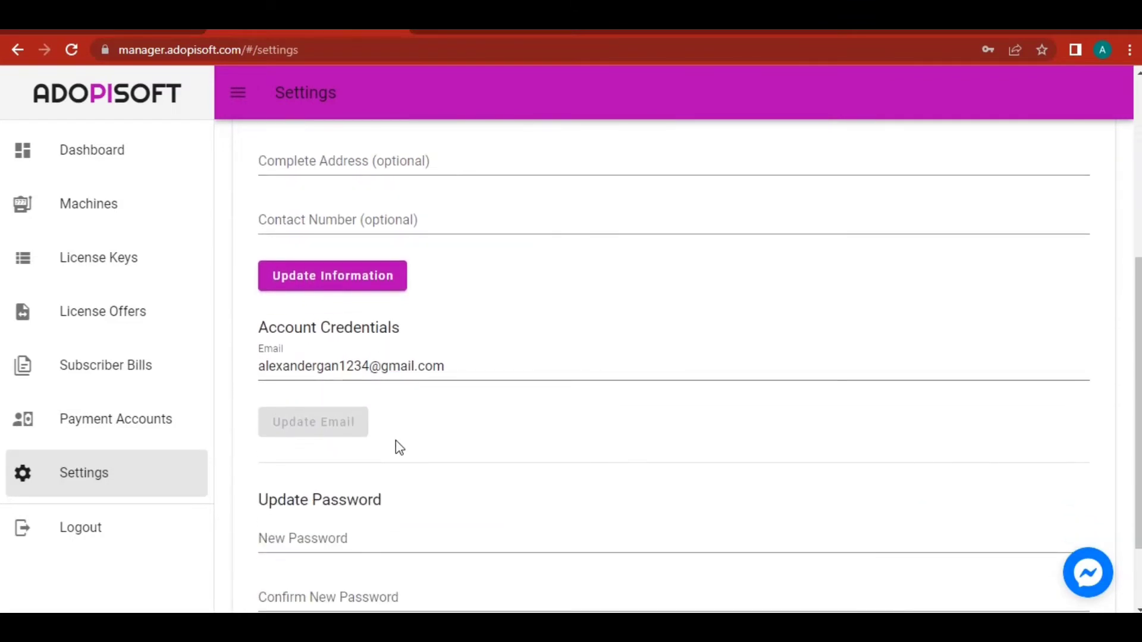
scroll(140, 535, down, 1)
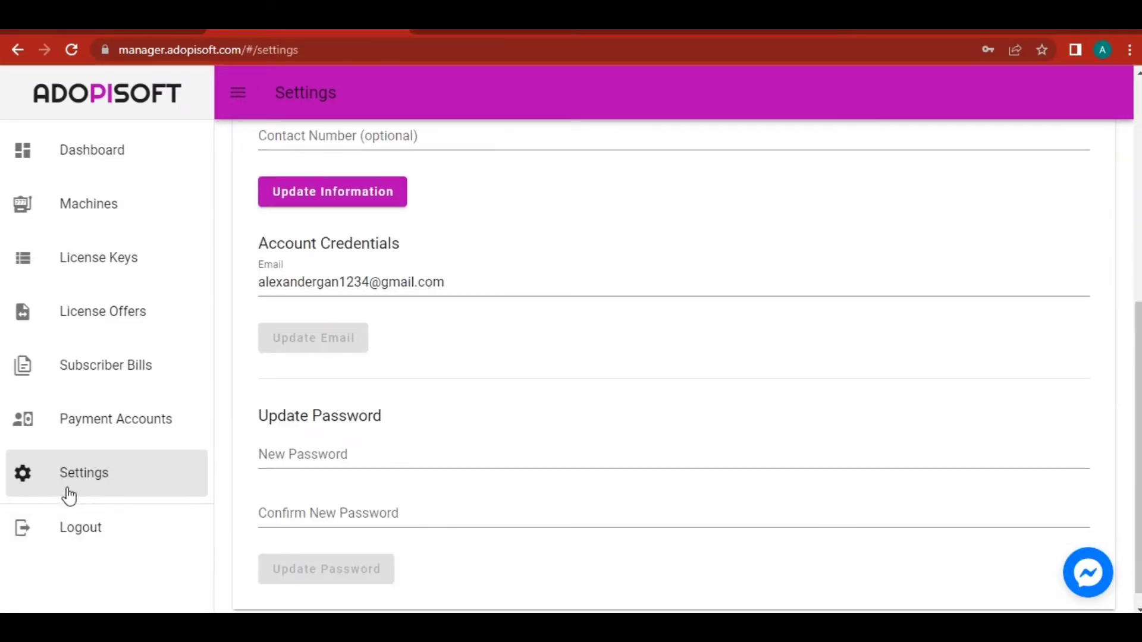
Step: Load adopisoft.com in a new Chrome tab
key(ctrl+t)
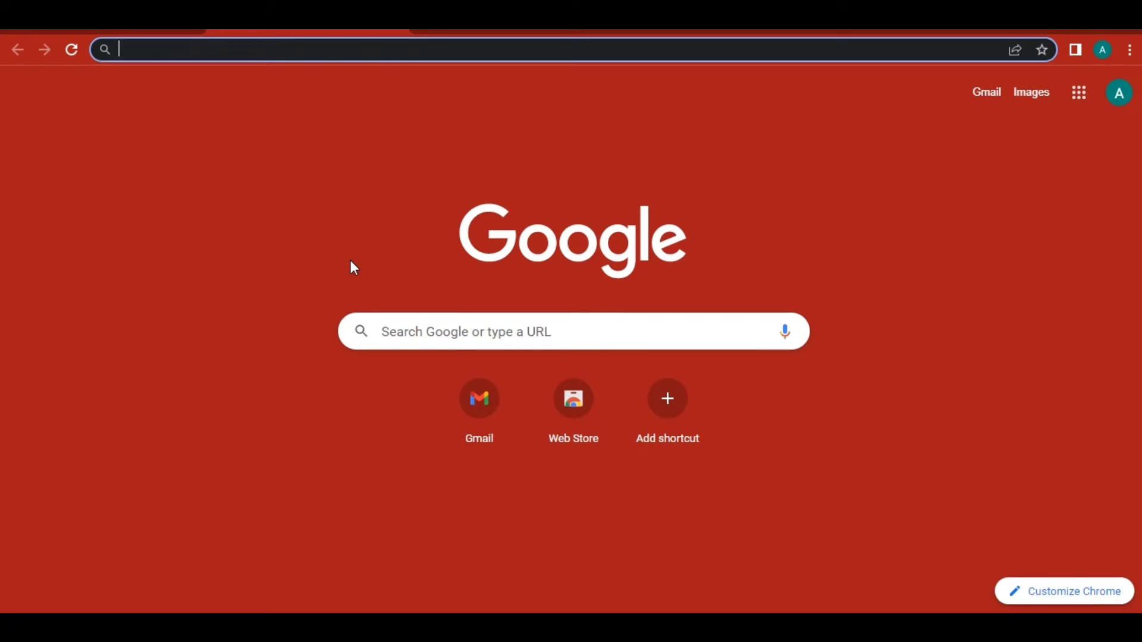
text(adopisoft)
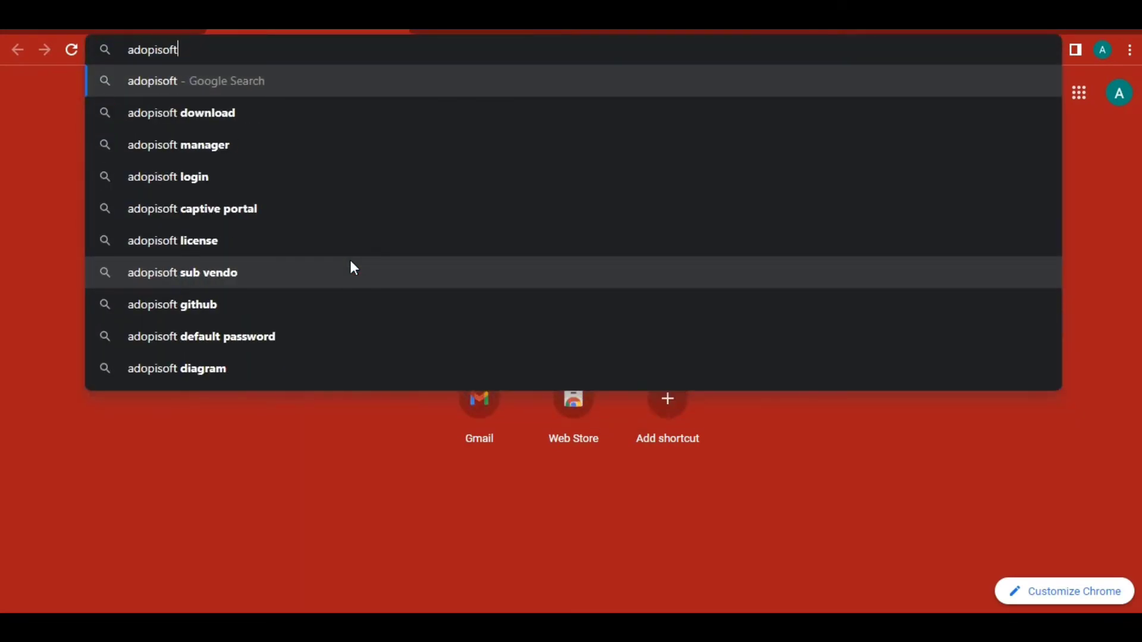
text(.com)
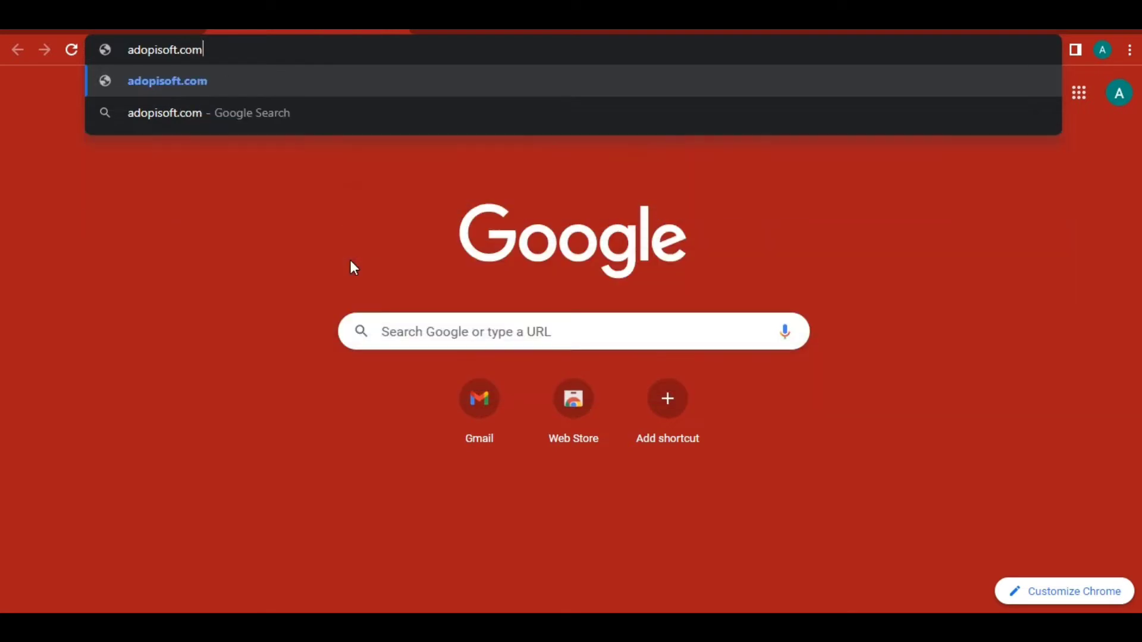
key(Return)
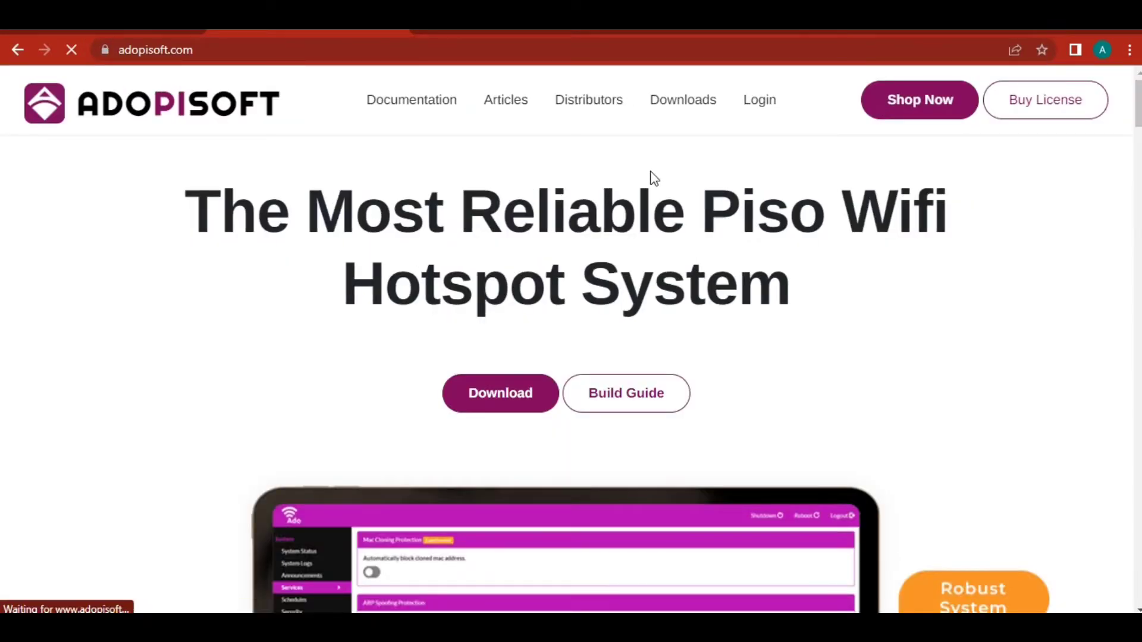
Step: Go from the site's Login link to the Manager's Create Account form
click(754, 108)
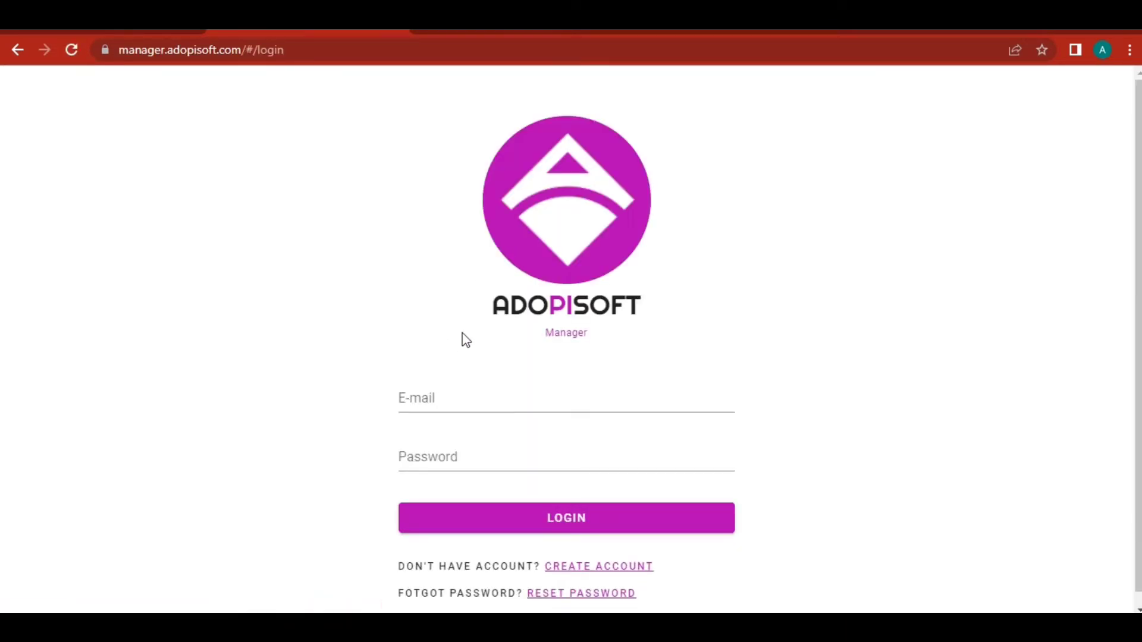
scroll(441, 383, down, 1)
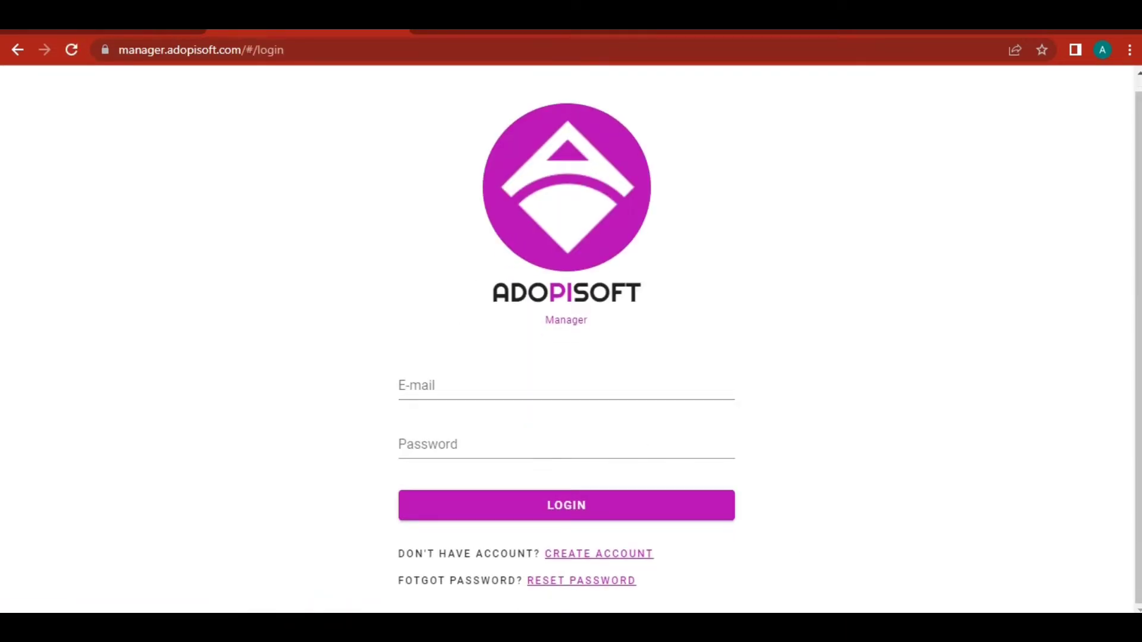
click(584, 558)
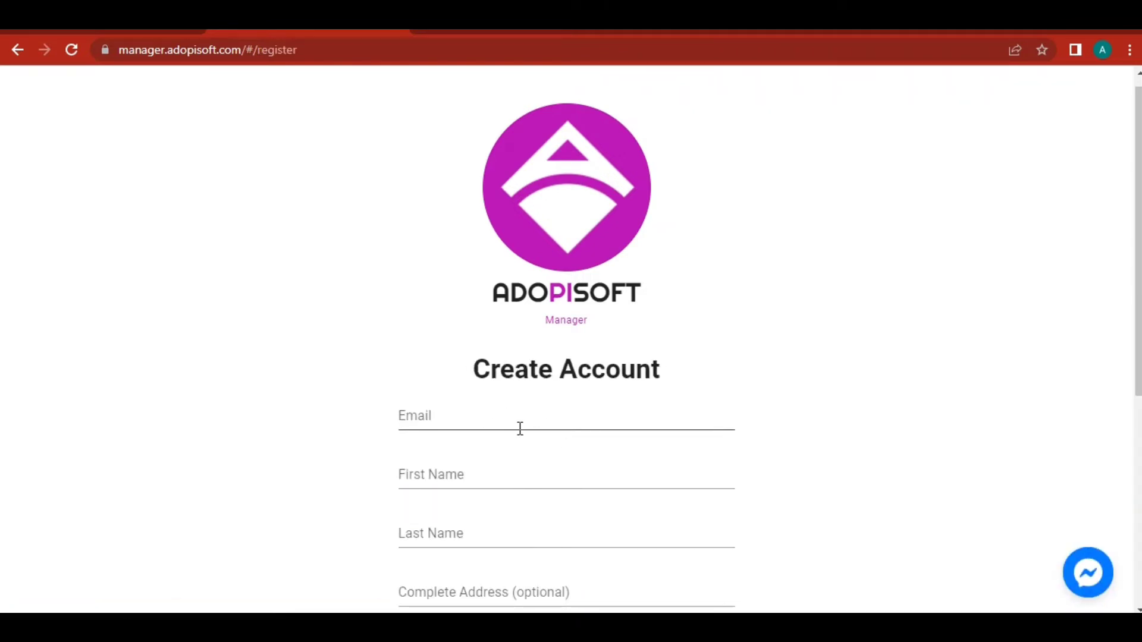
Step: Enter the registration email, first name, last name, address and contact number
click(484, 413)
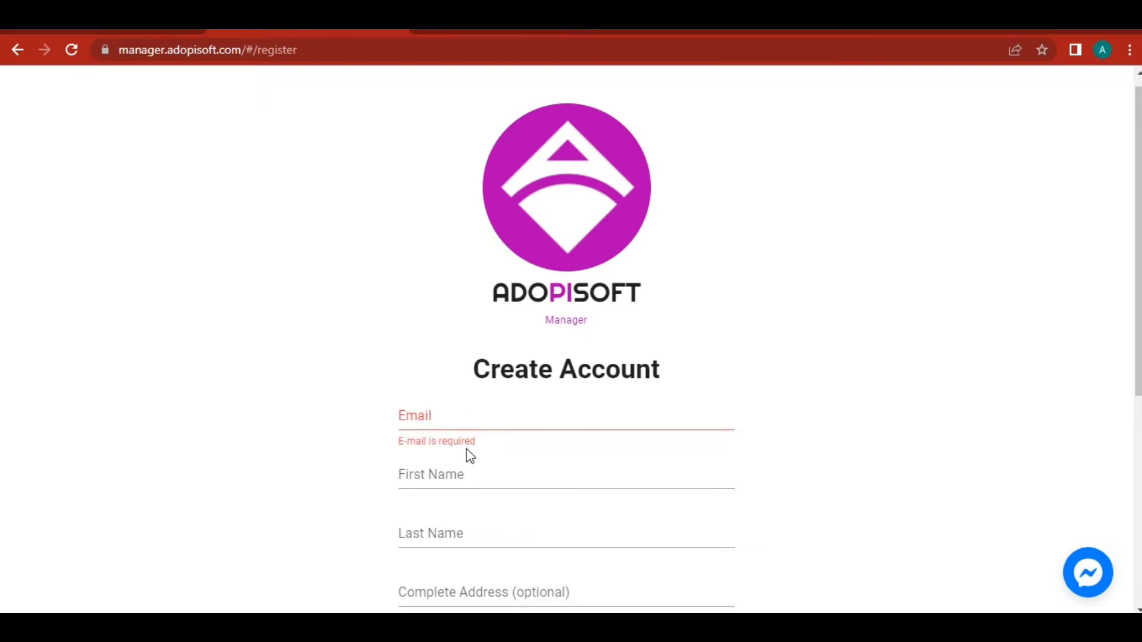
click(468, 417)
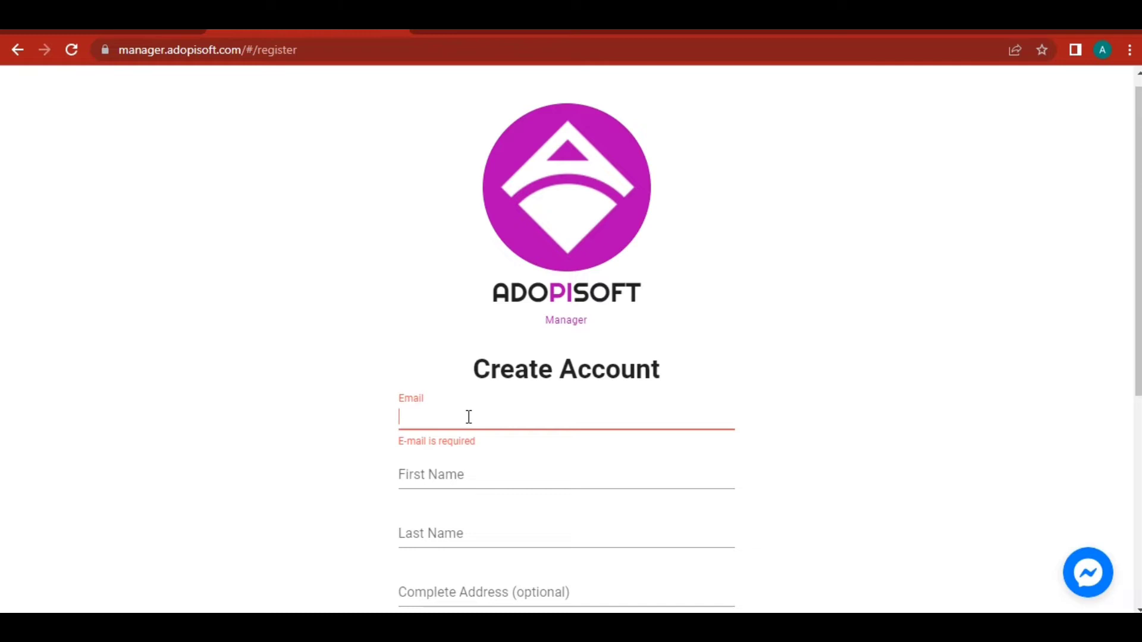
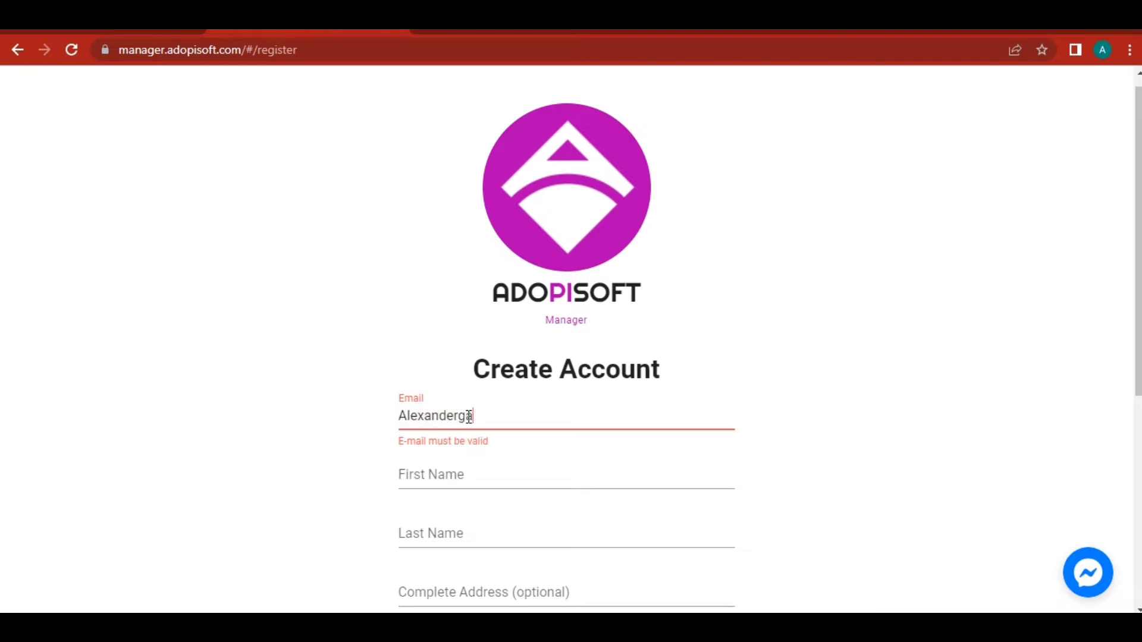
click(476, 479)
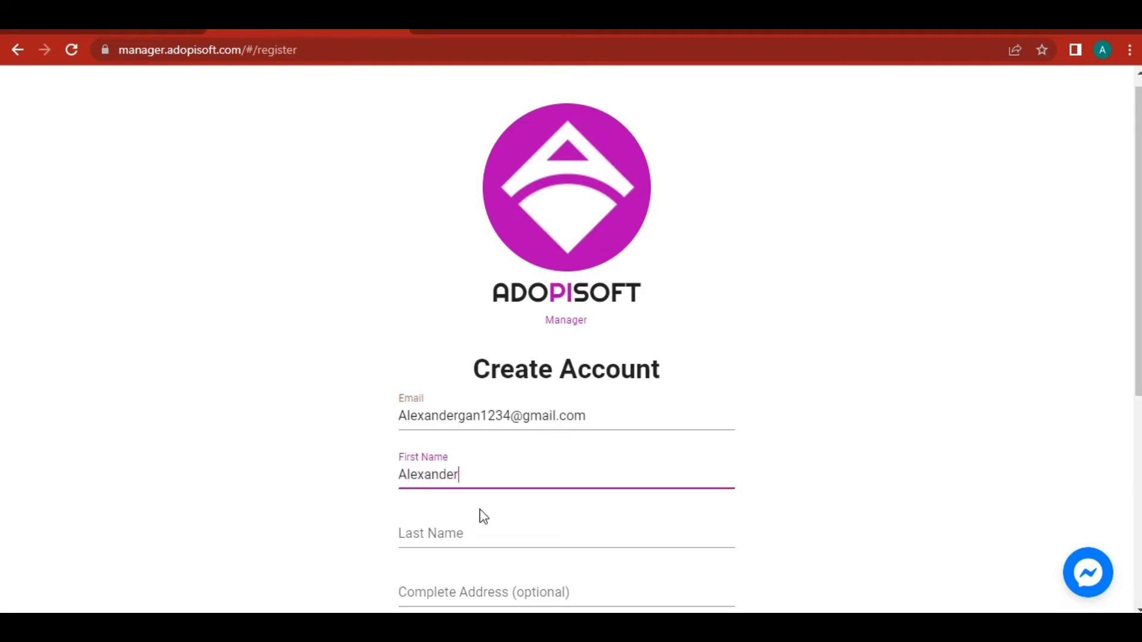
click(469, 536)
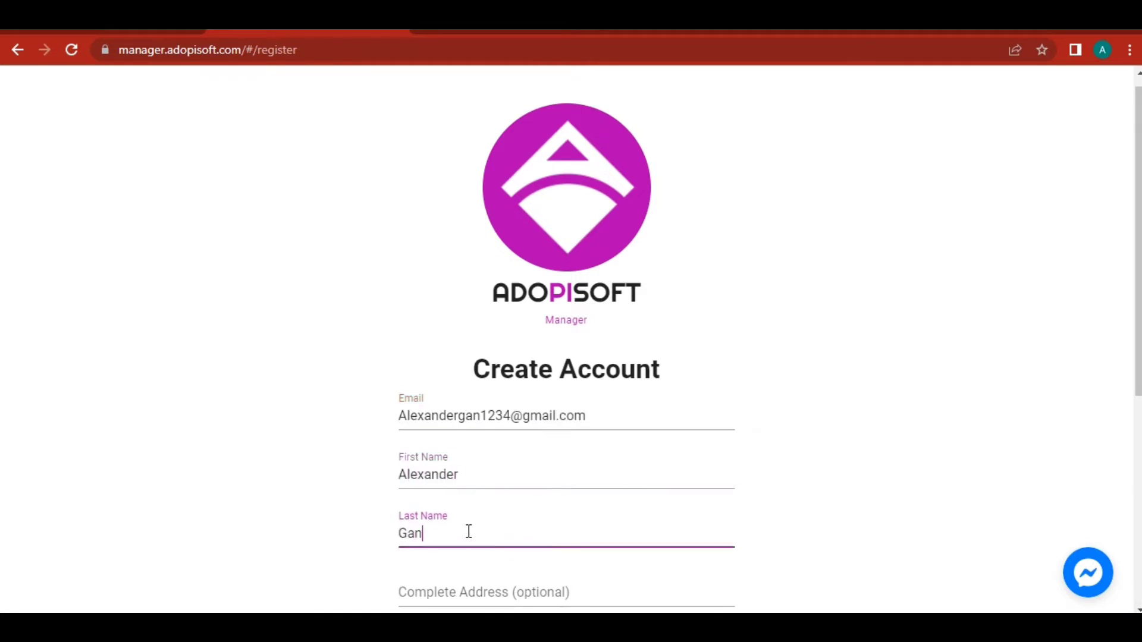
scroll(469, 532, down, 3)
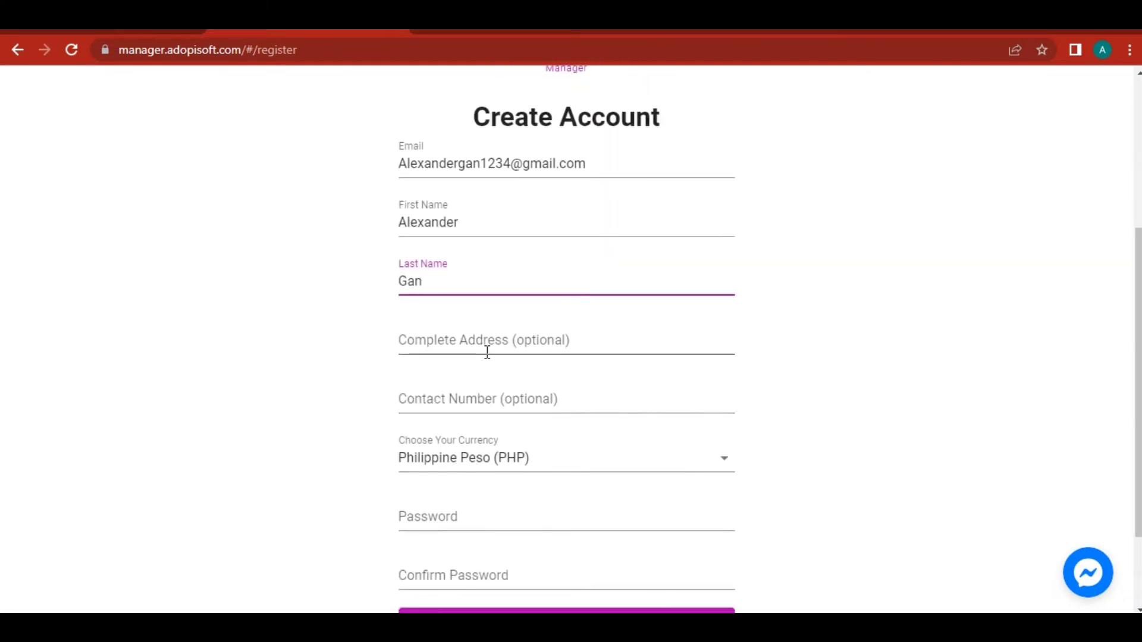
scroll(482, 351, up, 1)
click(478, 424)
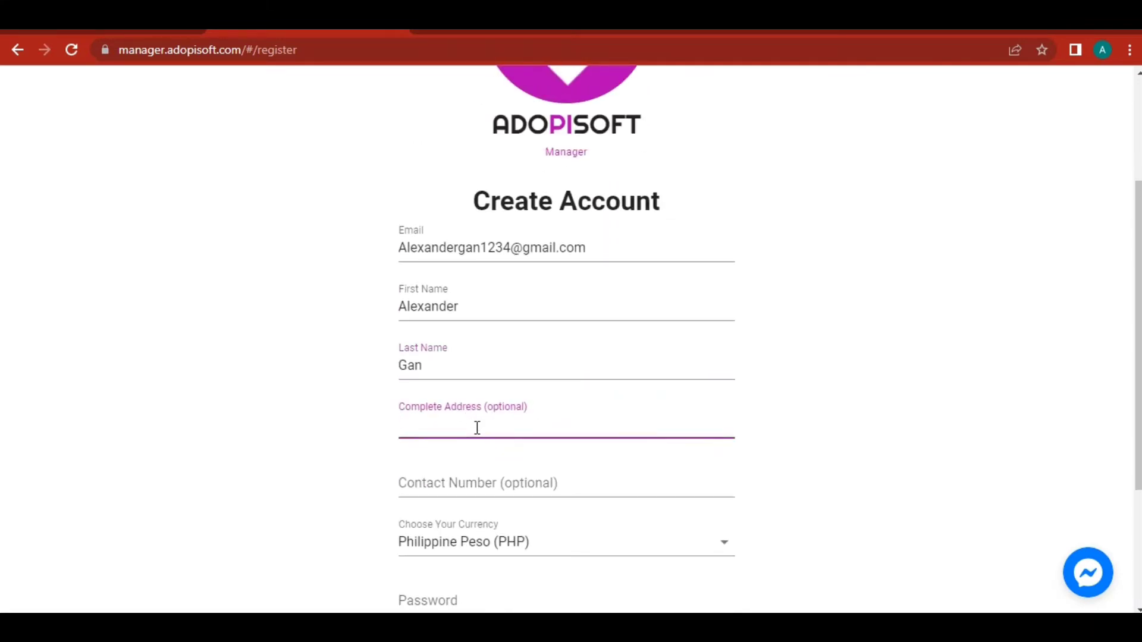
click(428, 482)
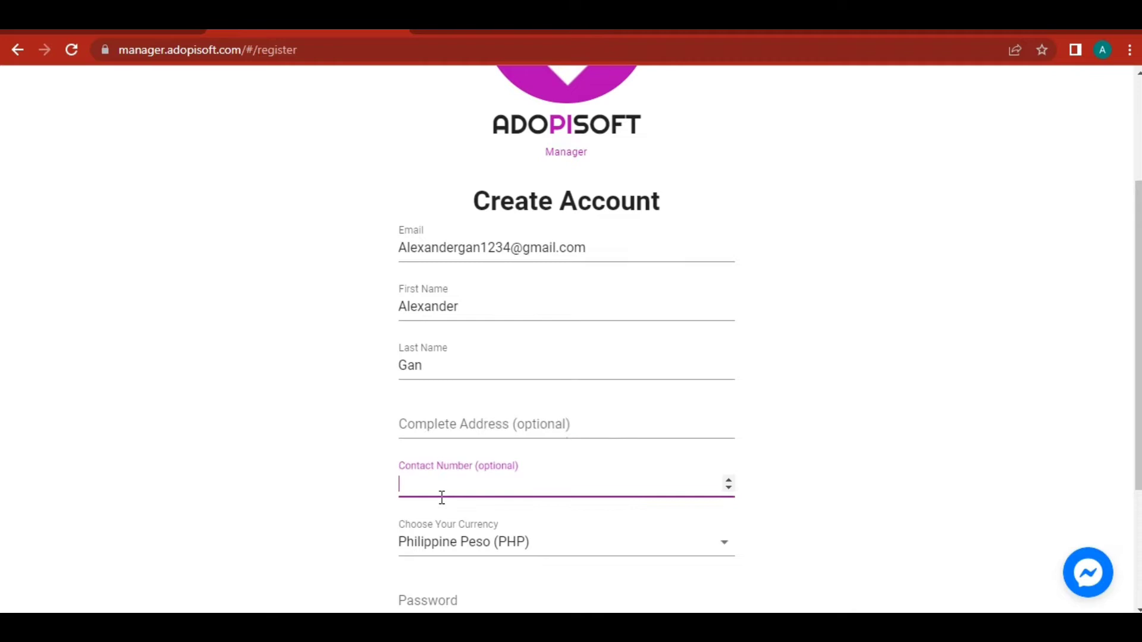
scroll(464, 536, down, 1)
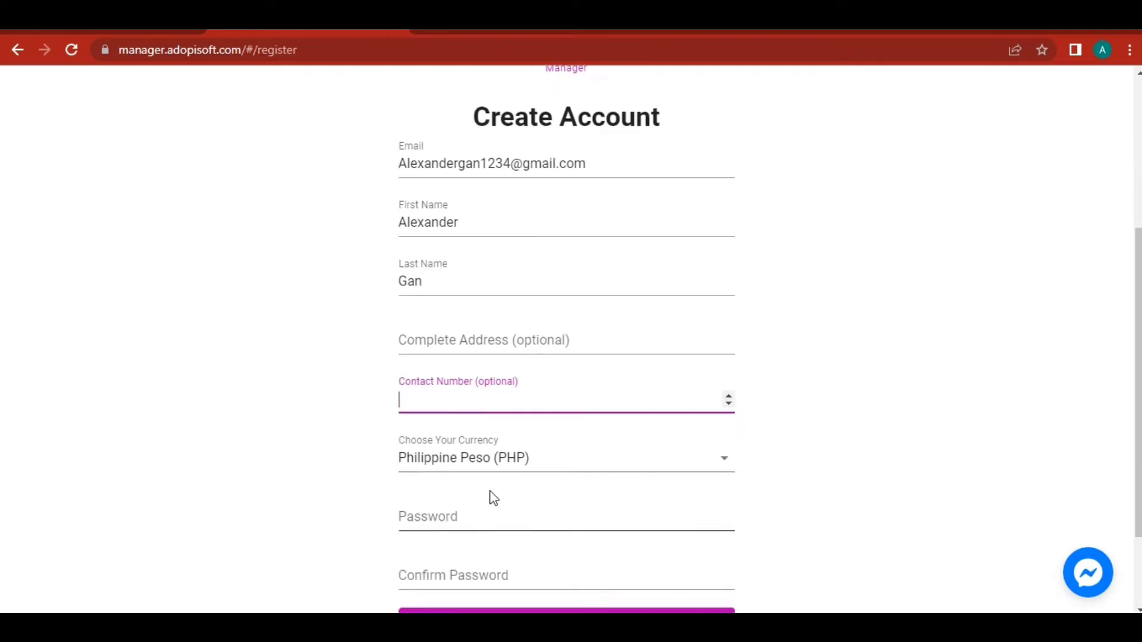
Step: Choose Philippine Peso (PHP) as currency after trying Indonesian Rupiah and US Dollar
click(588, 469)
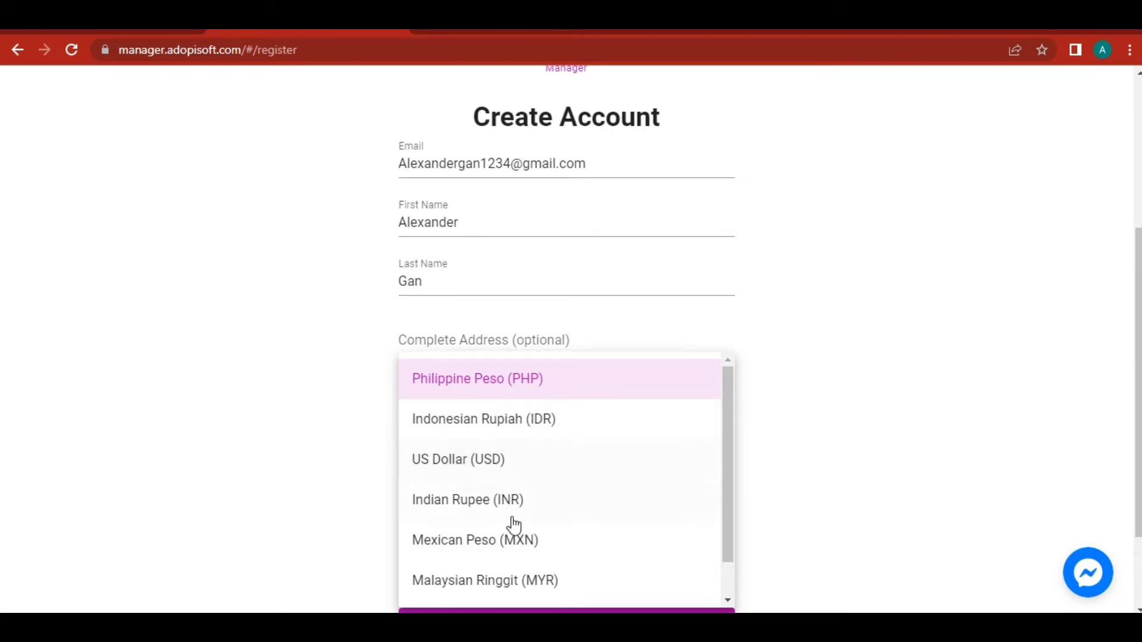
click(467, 425)
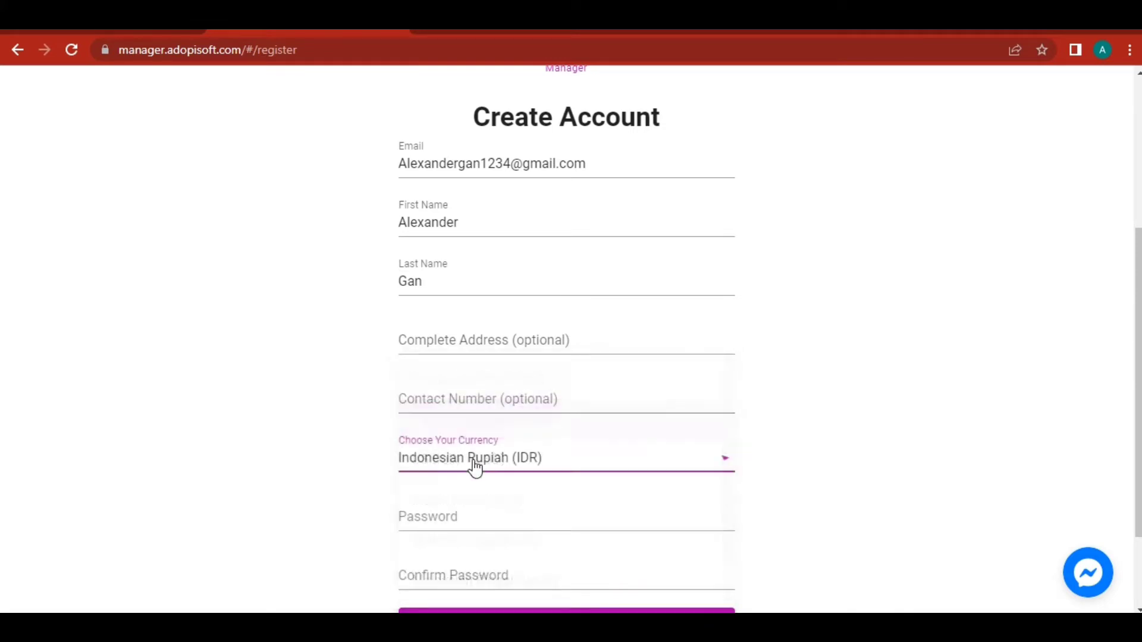
scroll(527, 510, down, 1)
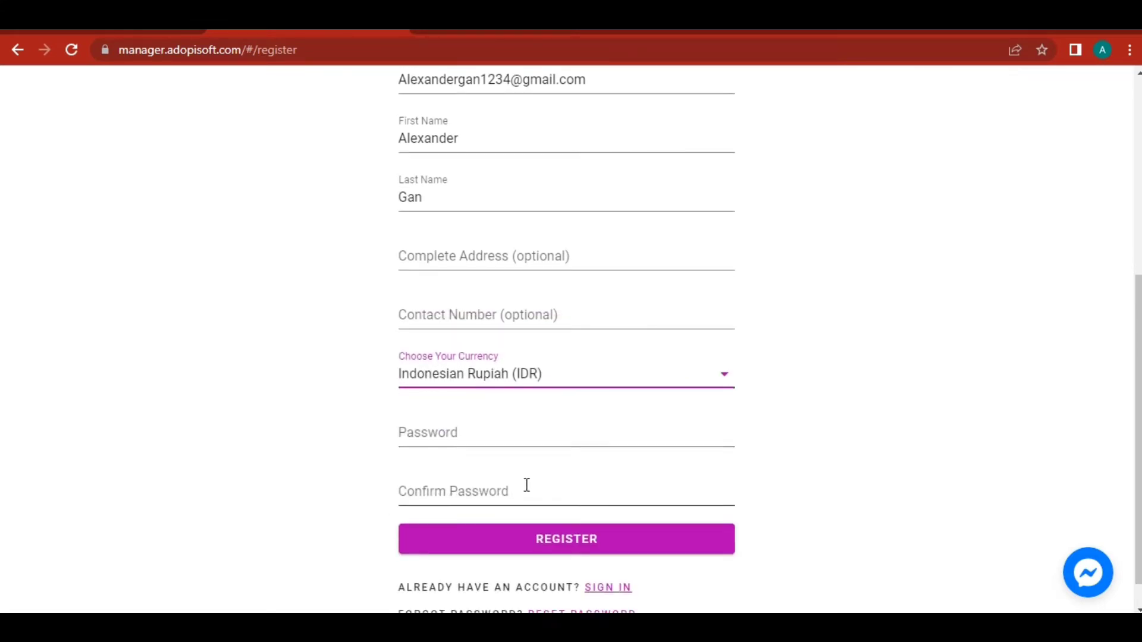
click(497, 374)
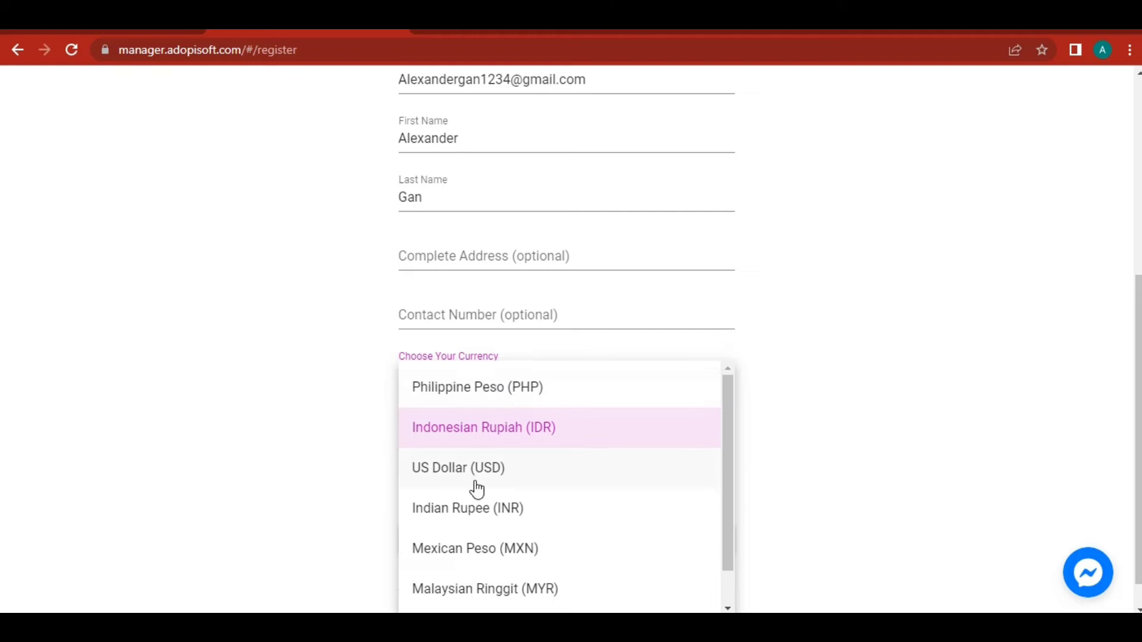
click(475, 471)
click(589, 382)
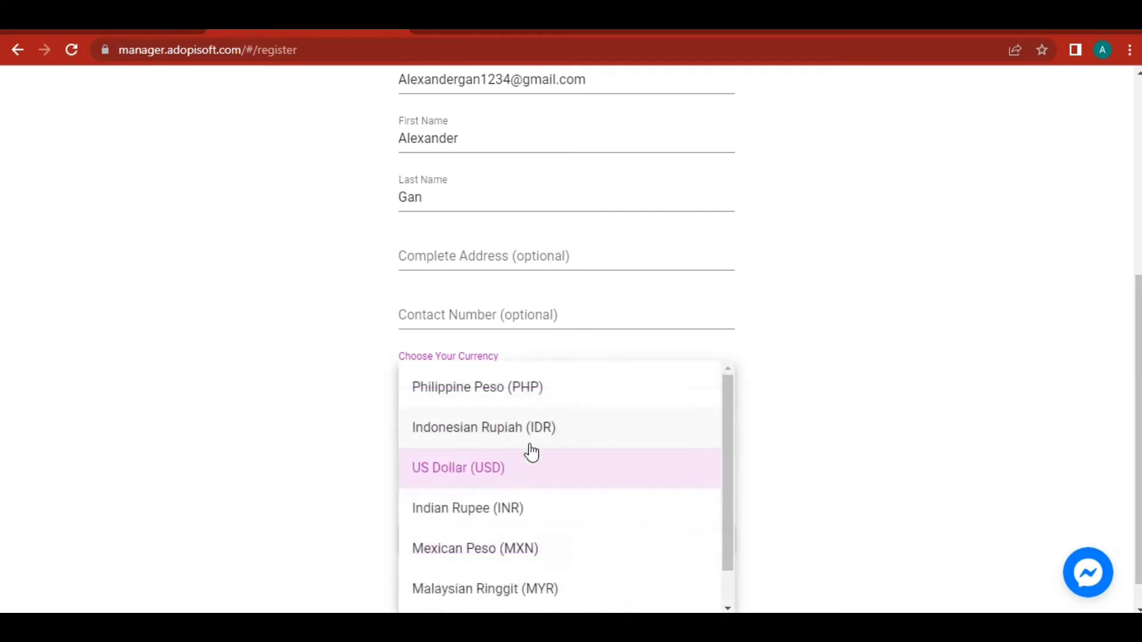
click(525, 387)
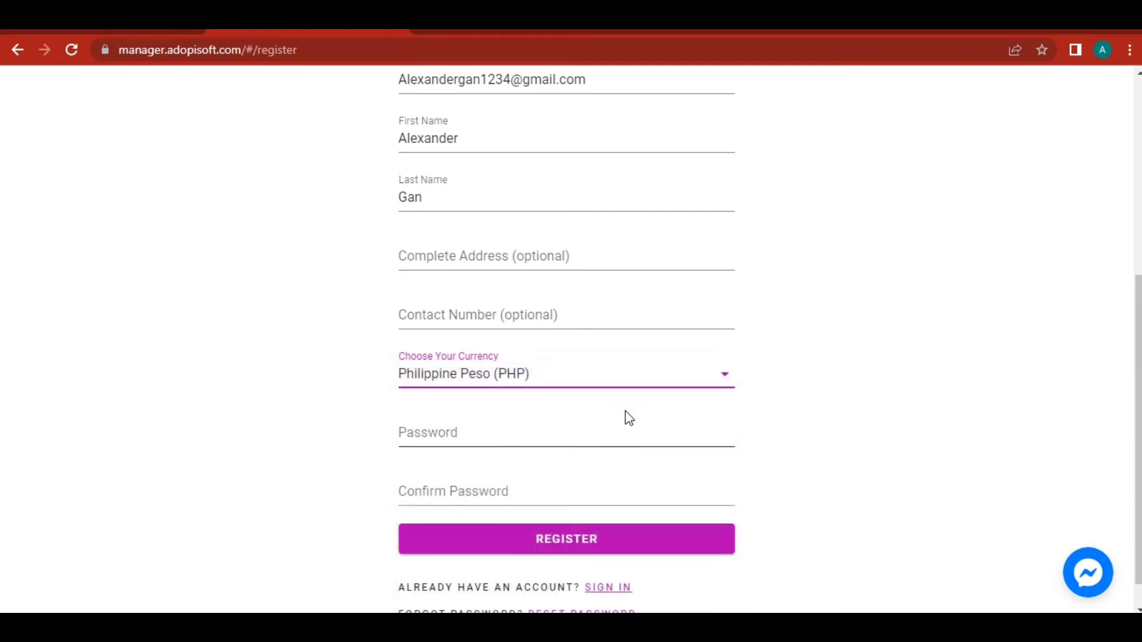
Step: Enter the password, paste it into Confirm Password and submit the registration
click(523, 432)
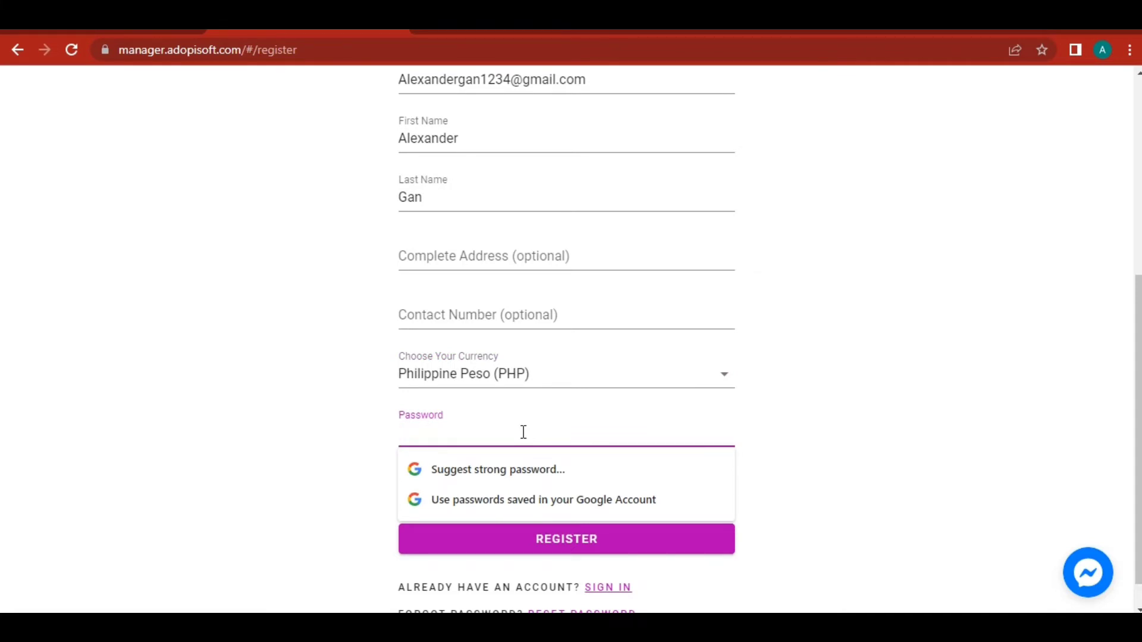
text(•••)
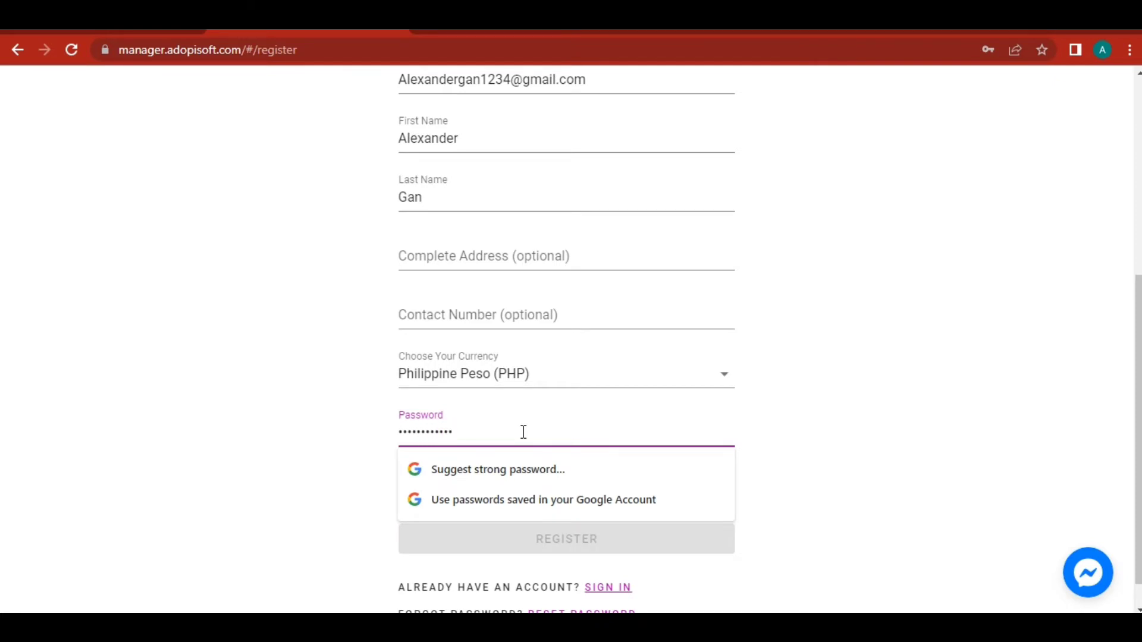
click(495, 460)
key(ctrl+v)
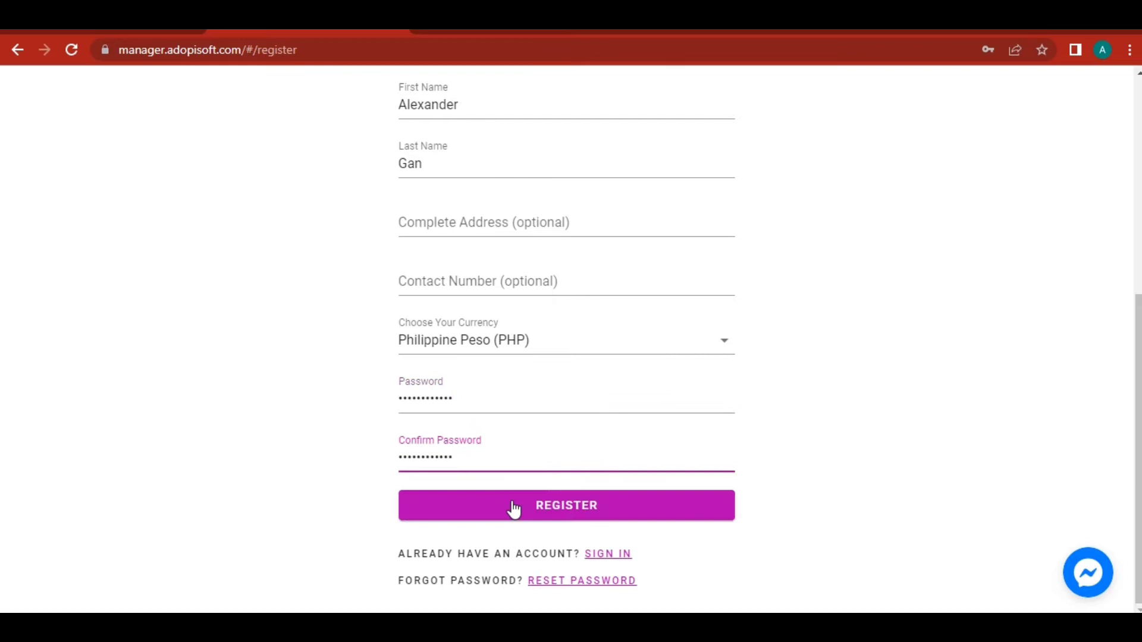
click(522, 516)
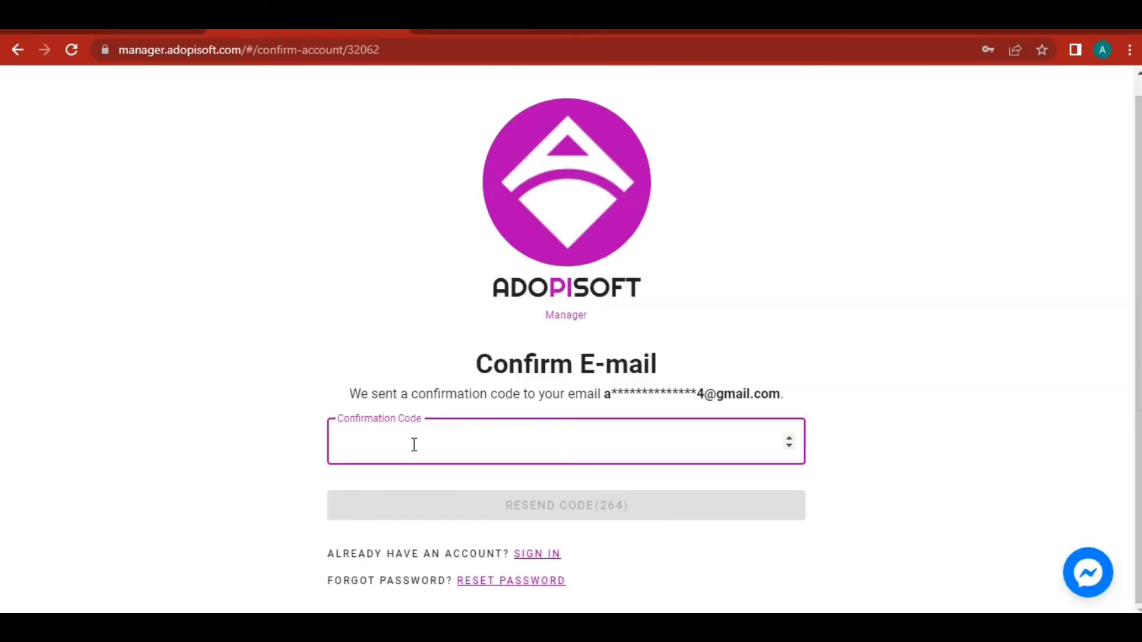
click(487, 510)
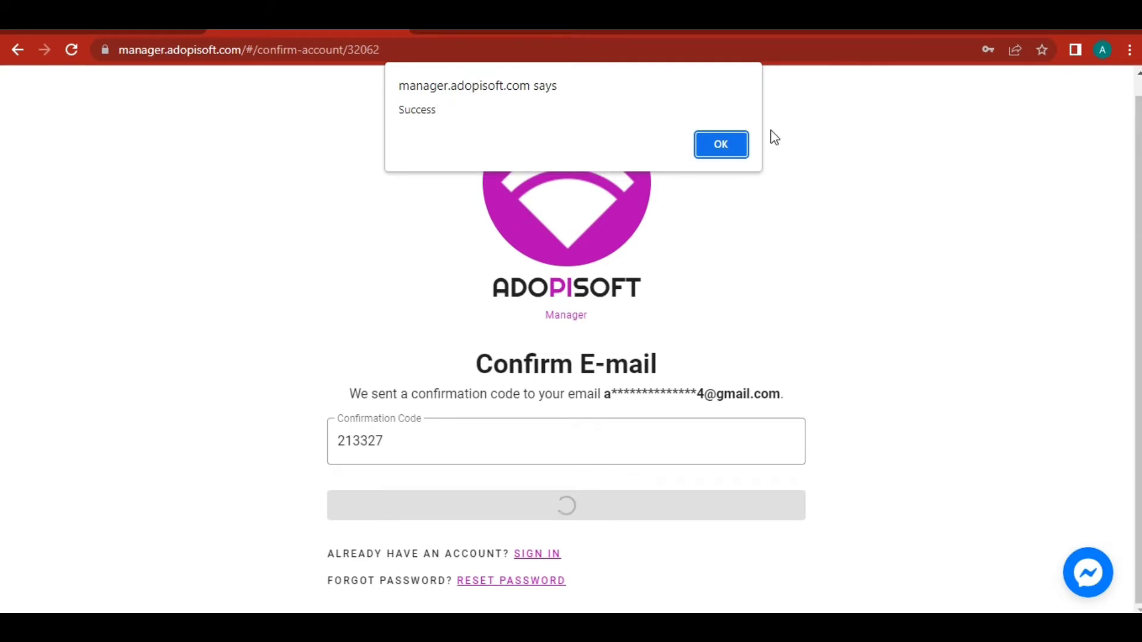
click(727, 152)
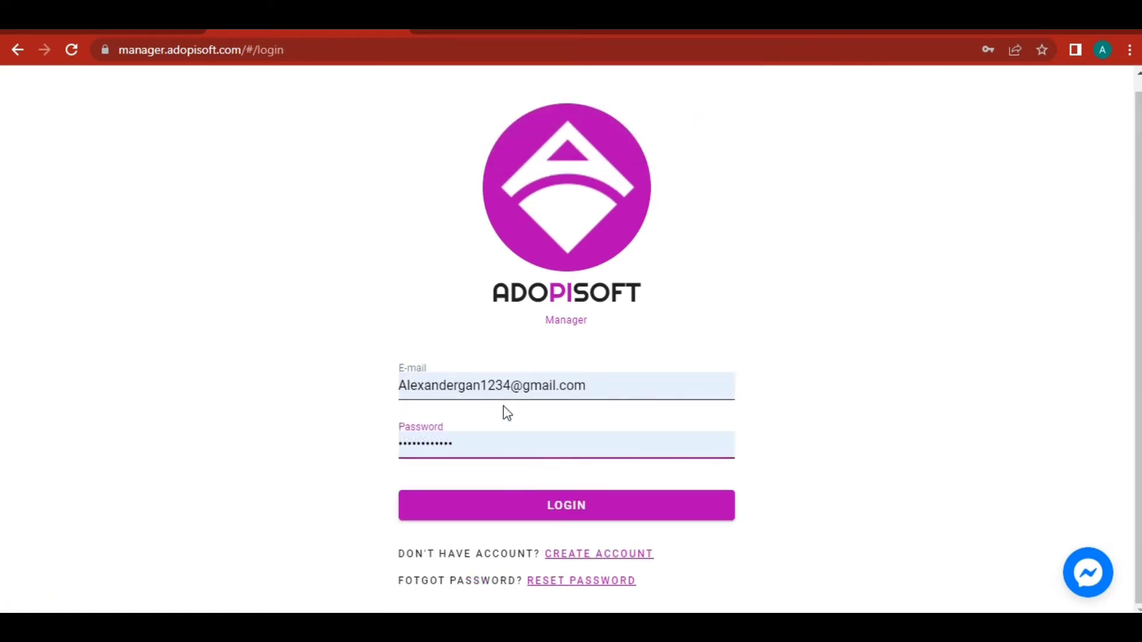
Step: Log in with the autofilled credentials to reach the Dashboard
click(487, 510)
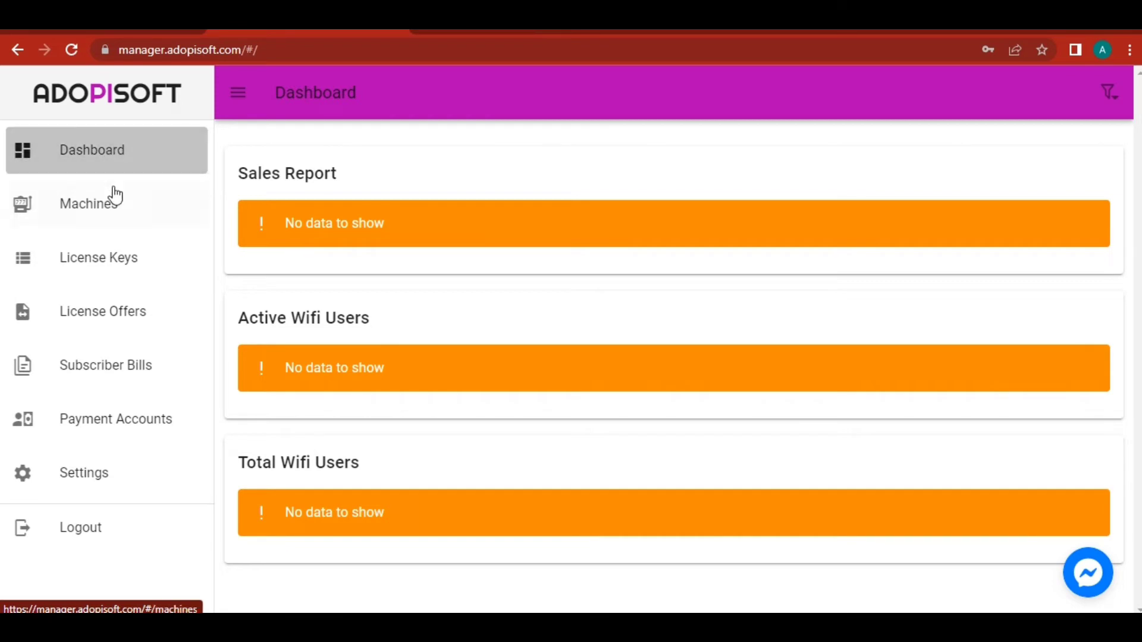
Step: Browse Machines, License Keys, License Offers, Subscriber Bills, Payment Accounts, then Settings
click(108, 207)
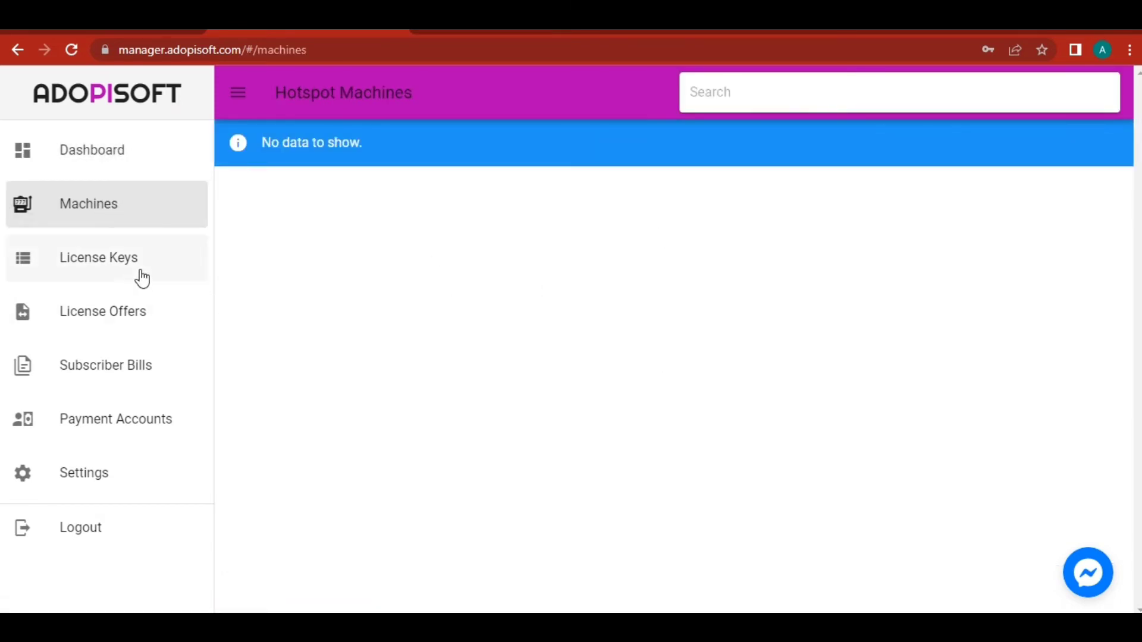
click(129, 273)
click(121, 323)
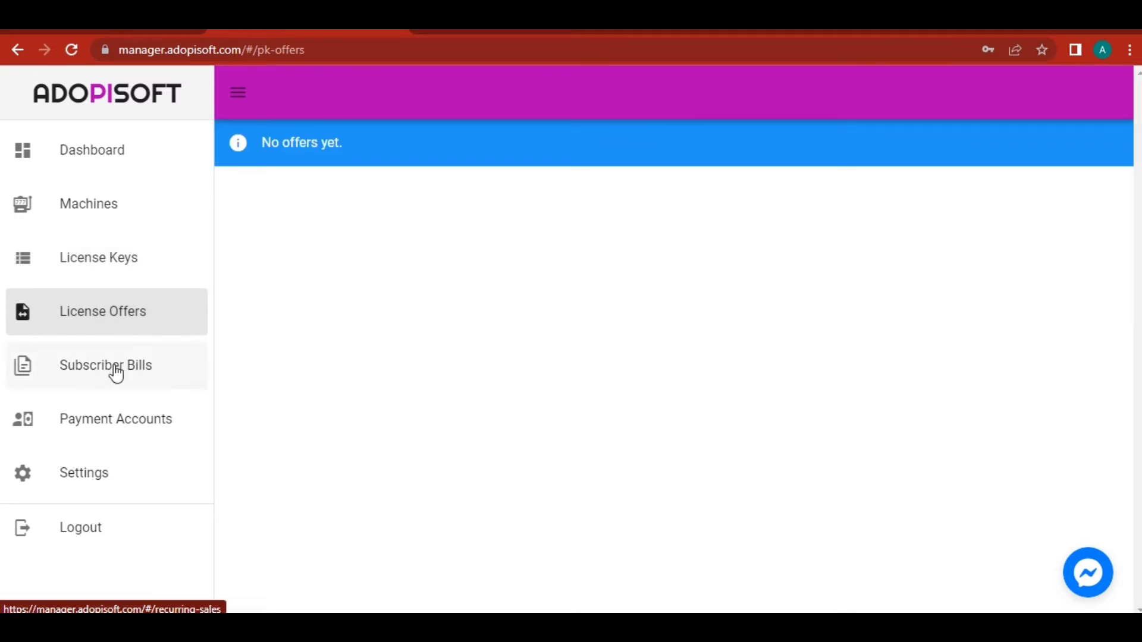
click(114, 373)
click(122, 420)
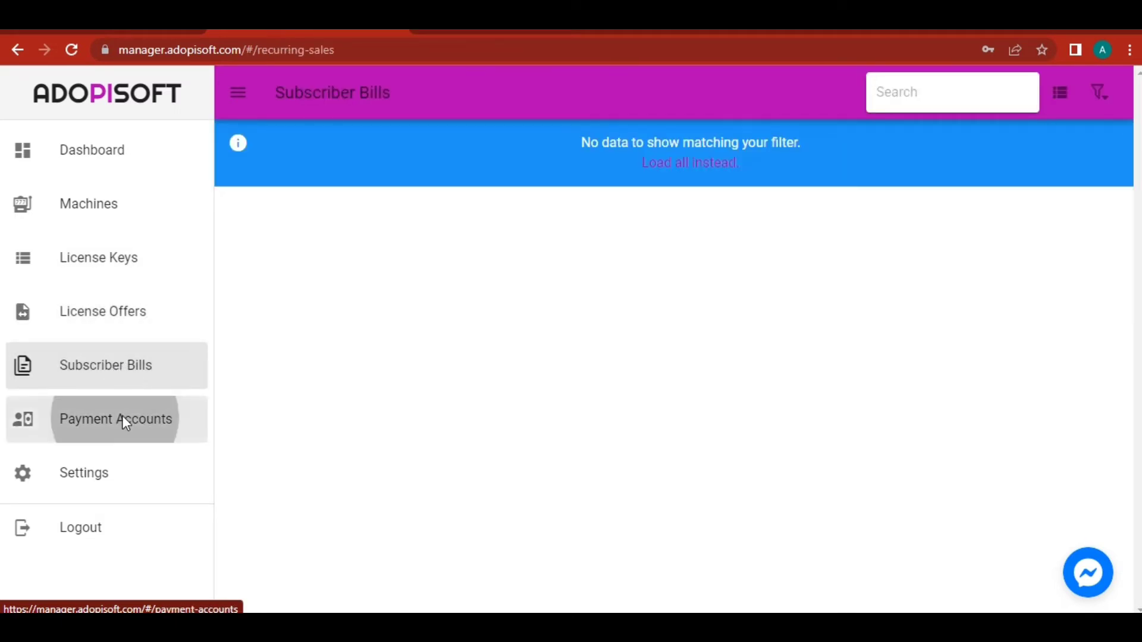
click(105, 474)
scroll(389, 303, down, 1)
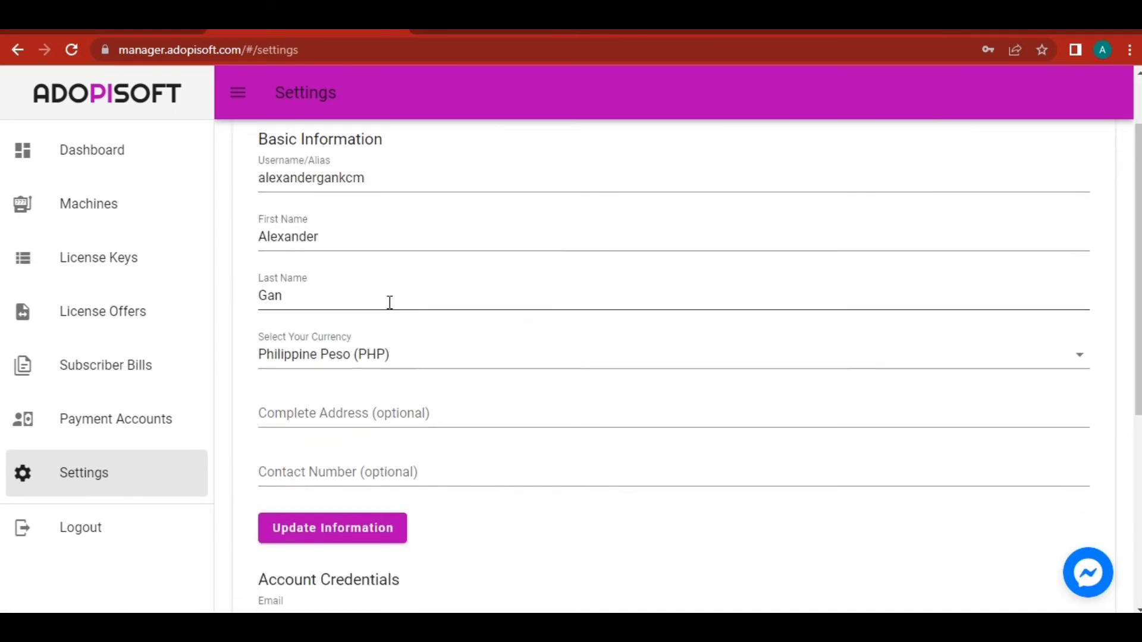
scroll(392, 268, up, 1)
scroll(385, 340, down, 1)
scroll(390, 360, down, 2)
scroll(409, 350, down, 2)
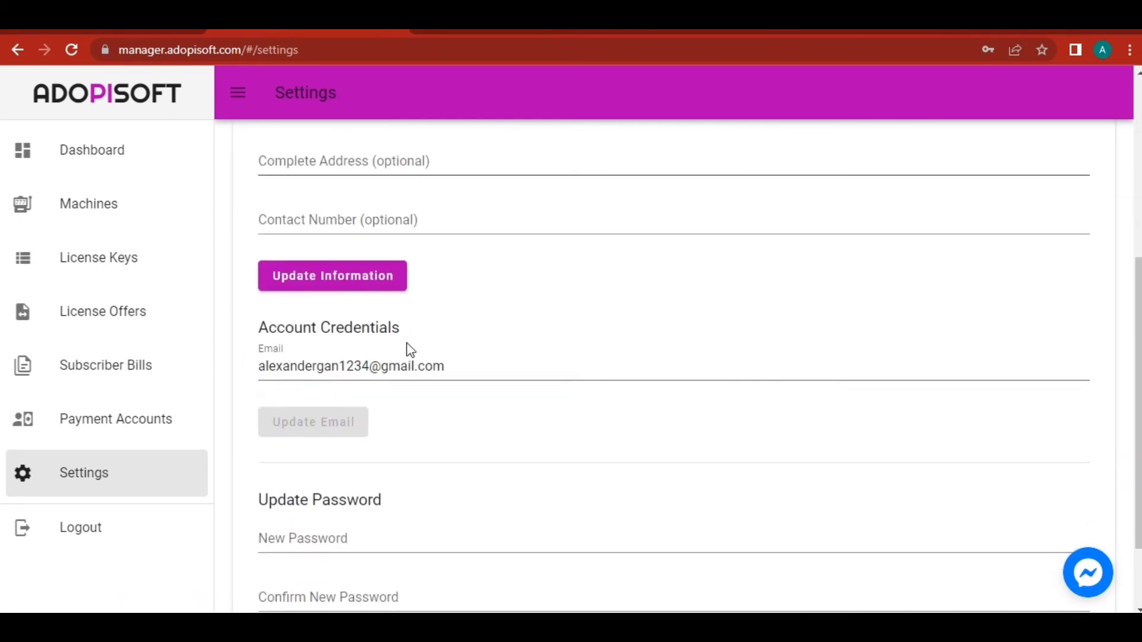
scroll(416, 347, down, 2)
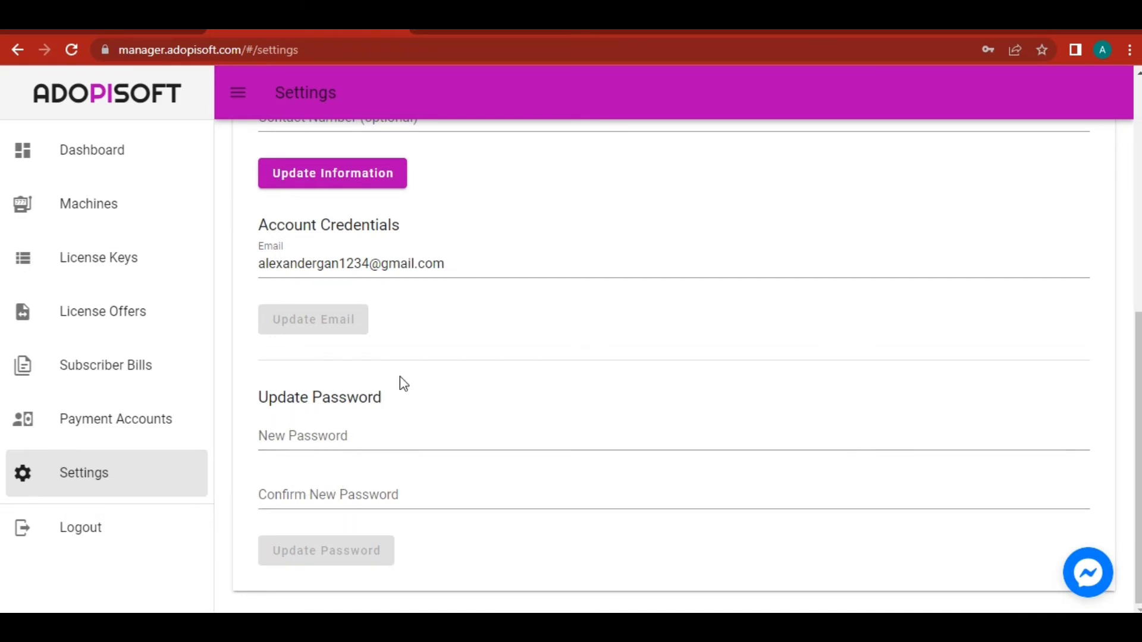
scroll(415, 383, up, 3)
scroll(435, 380, up, 2)
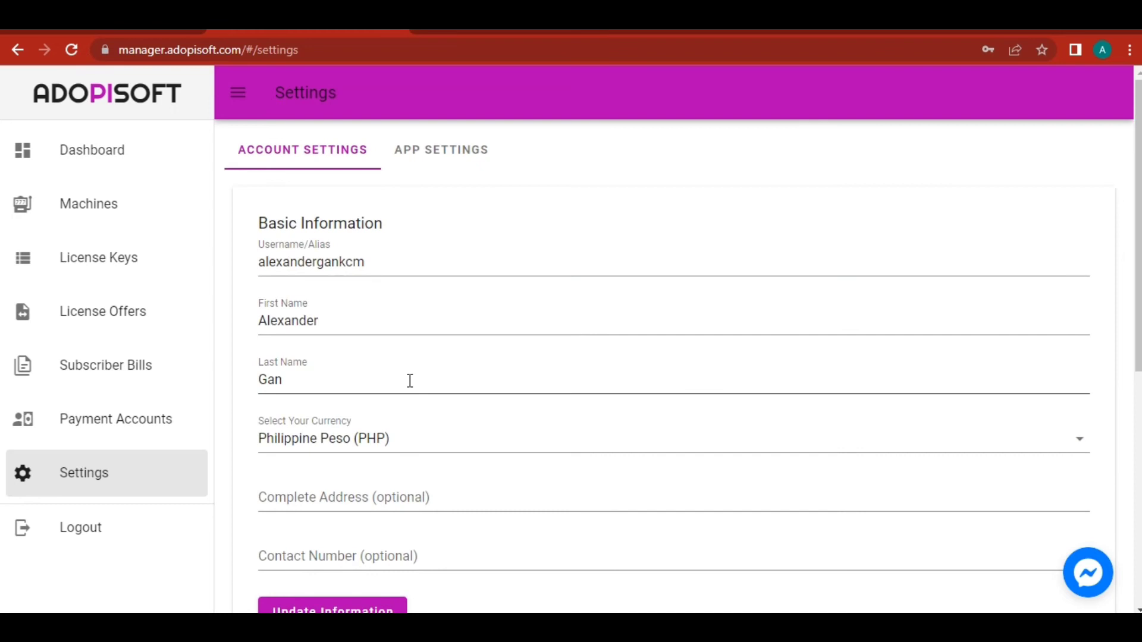
scroll(382, 429, down, 1)
scroll(387, 420, down, 2)
scroll(387, 428, down, 1)
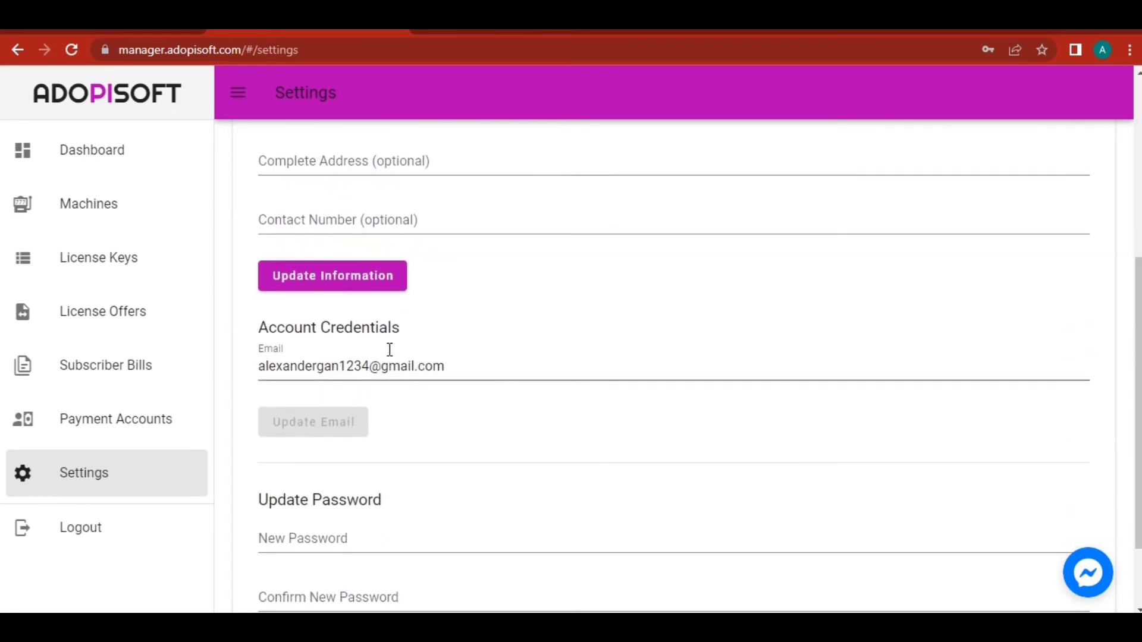
scroll(280, 505, down, 1)
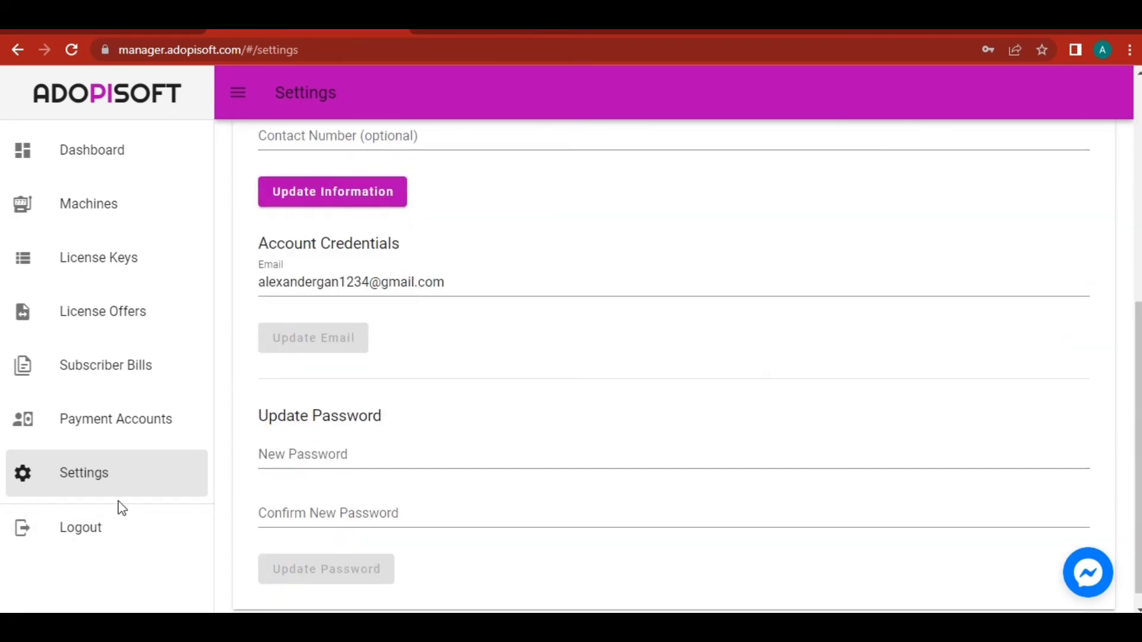
Step: Sign out, retype the login password and submit; login fails as invalid
click(105, 531)
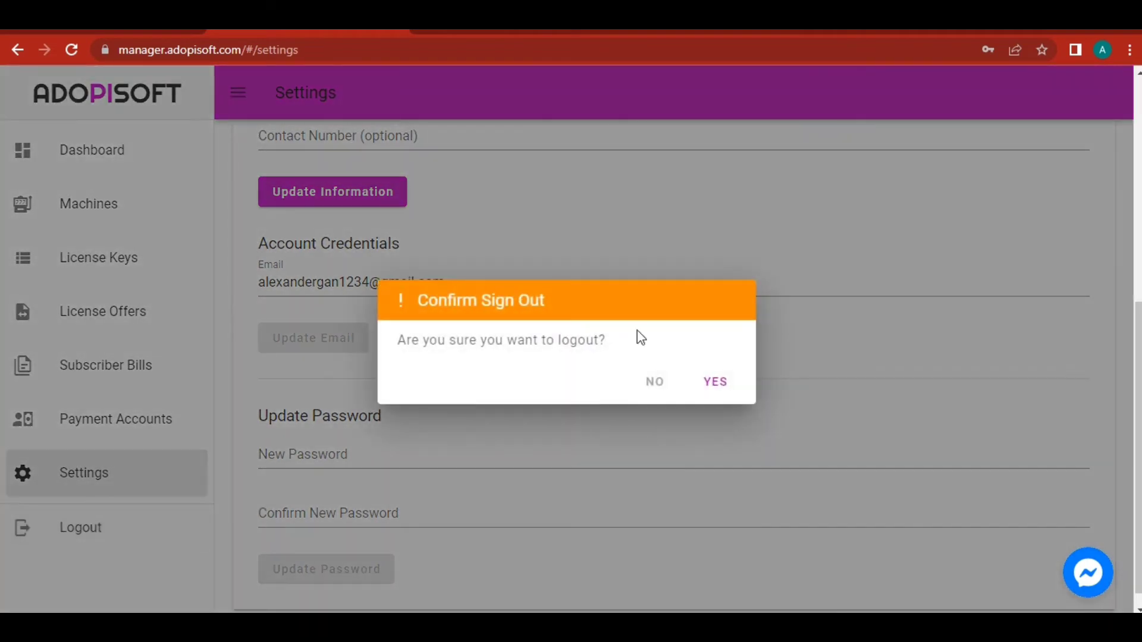
click(714, 384)
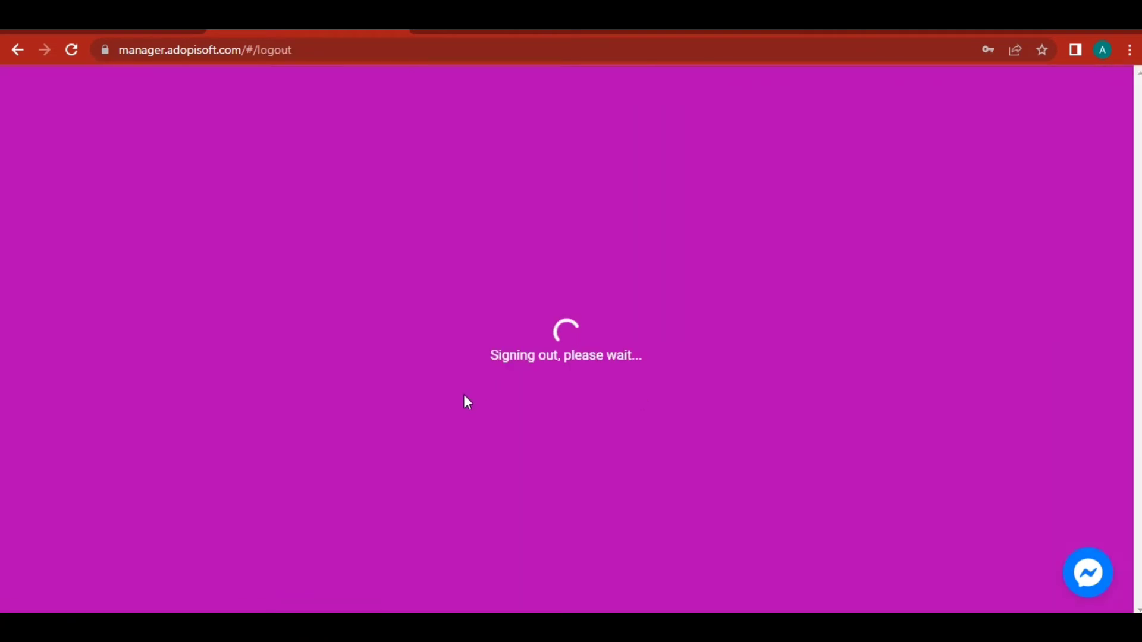
click(454, 442)
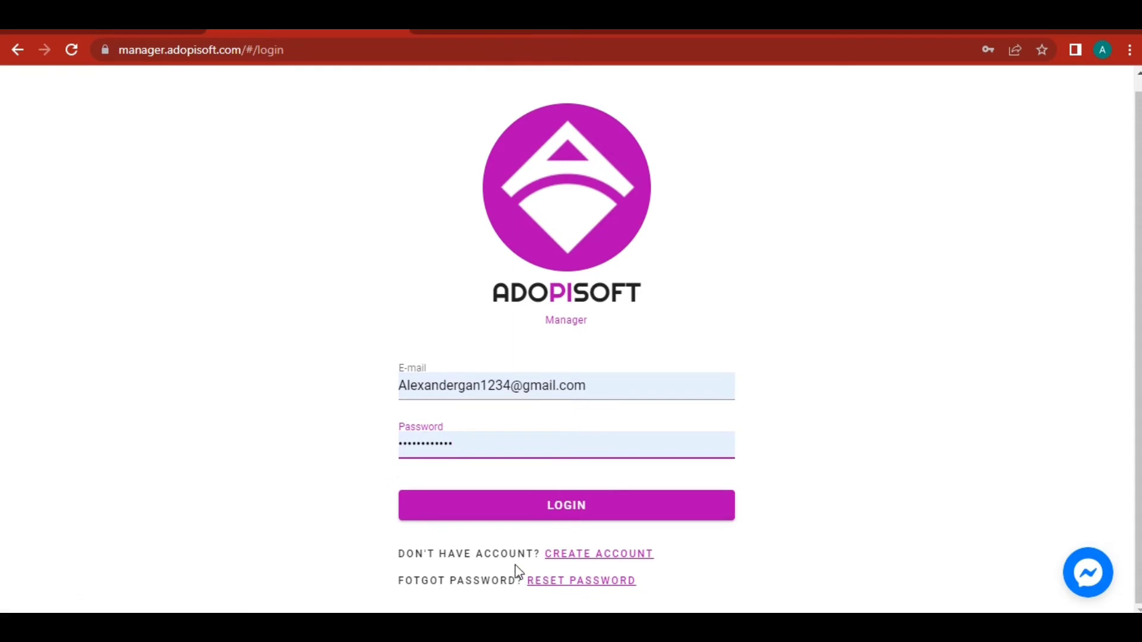
double_click(492, 447)
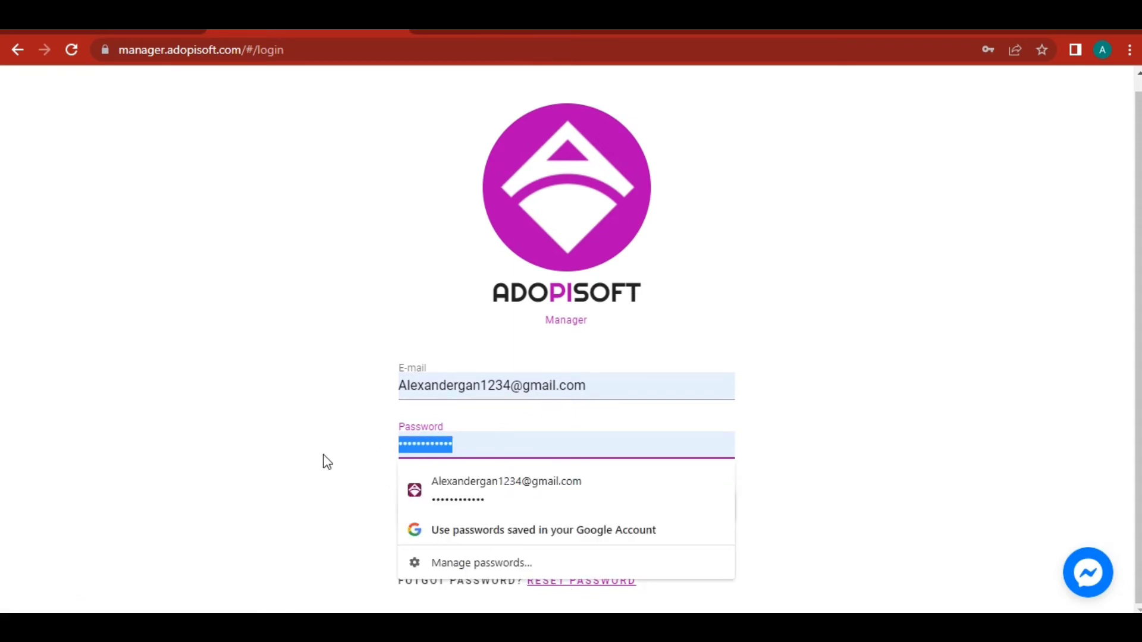
text(a)
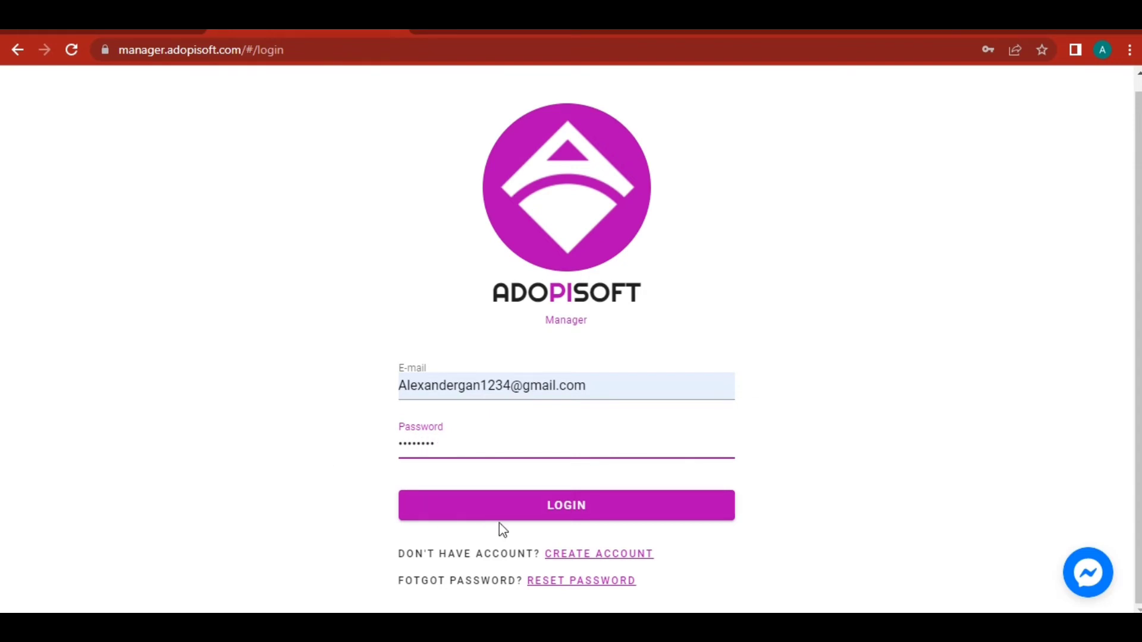
click(528, 522)
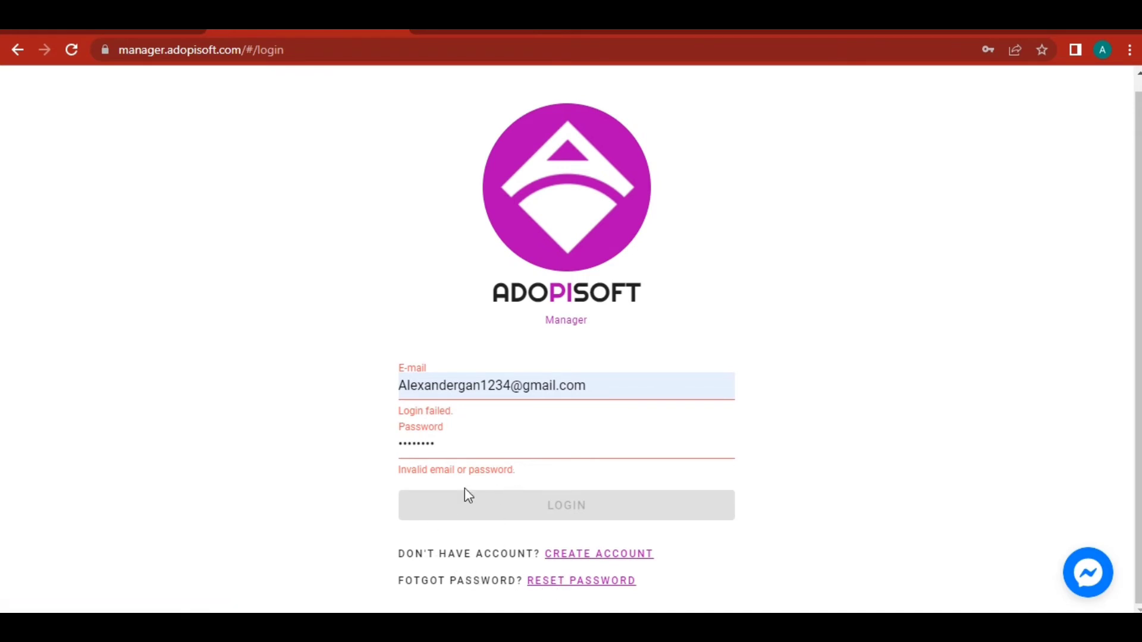
Step: Request a password reset for the account email and read the emailed code in Gmail
click(556, 583)
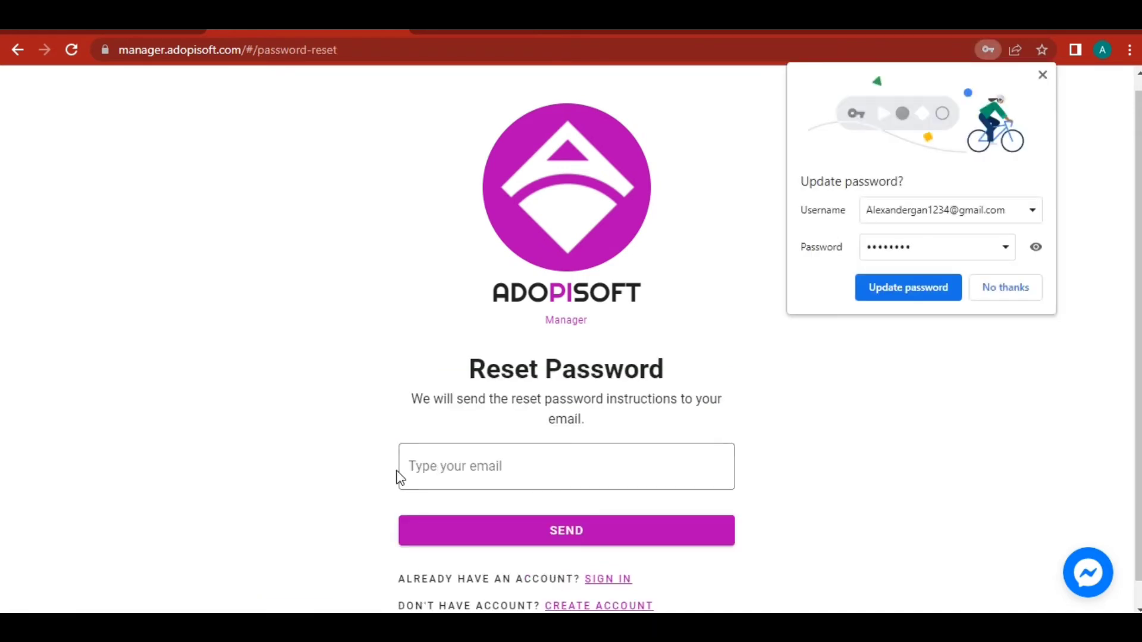
click(470, 472)
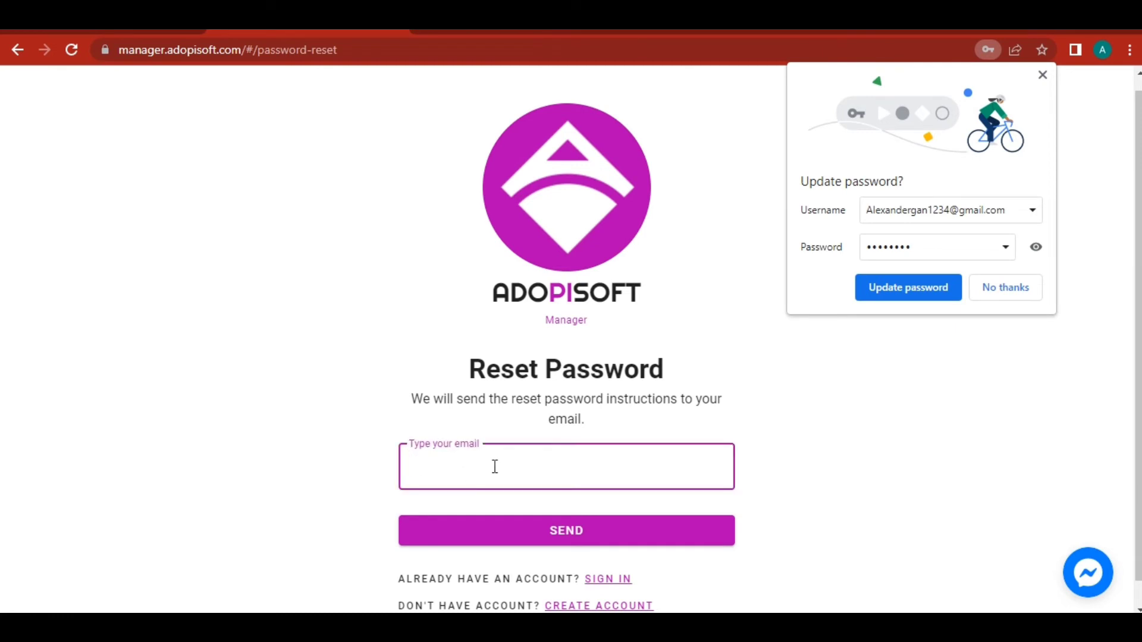
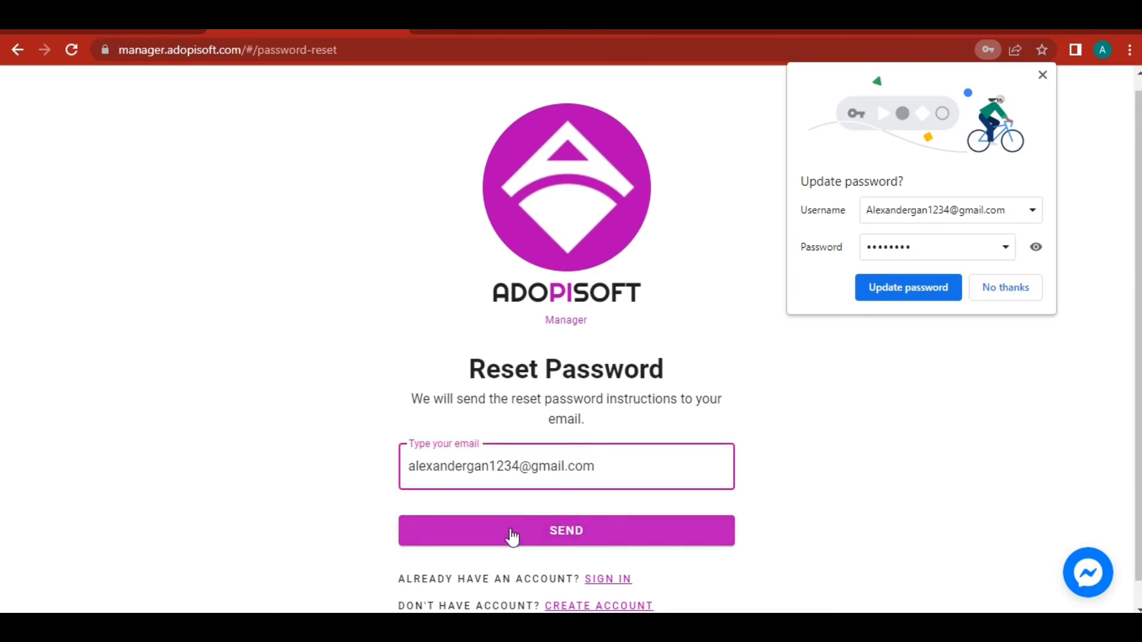
click(507, 534)
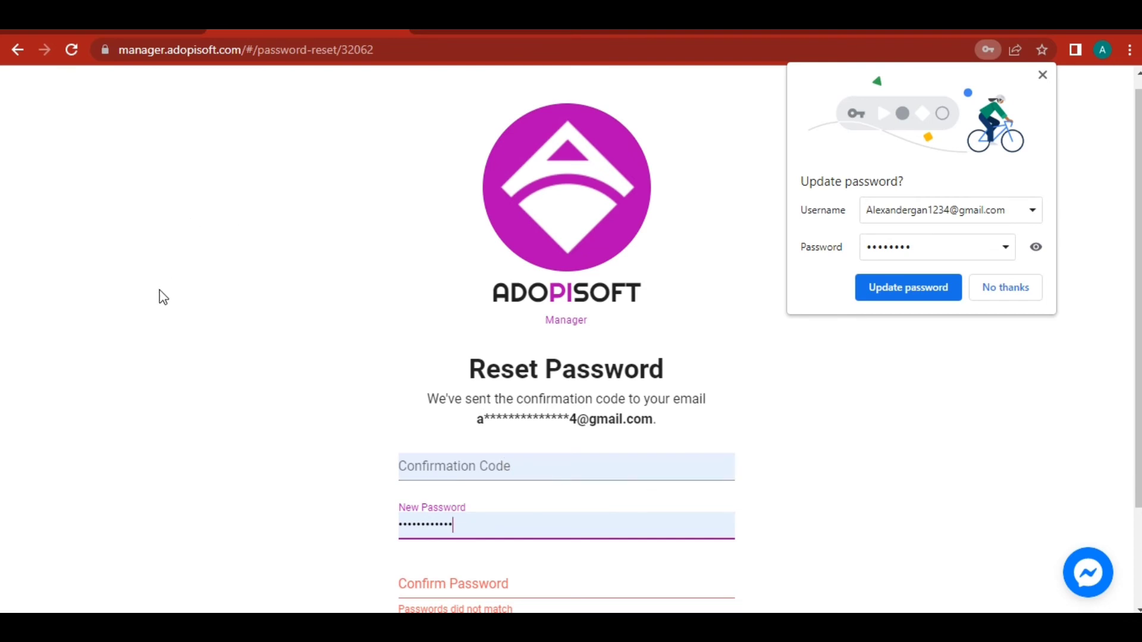
key(ctrl+Tab)
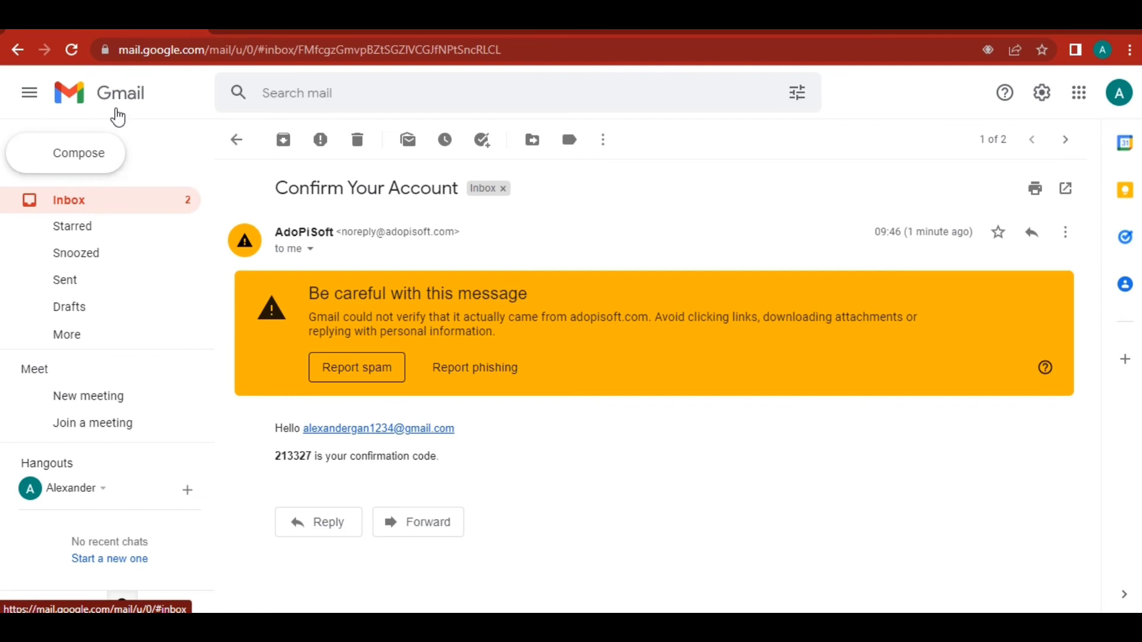
key(ctrl+Tab)
click(483, 470)
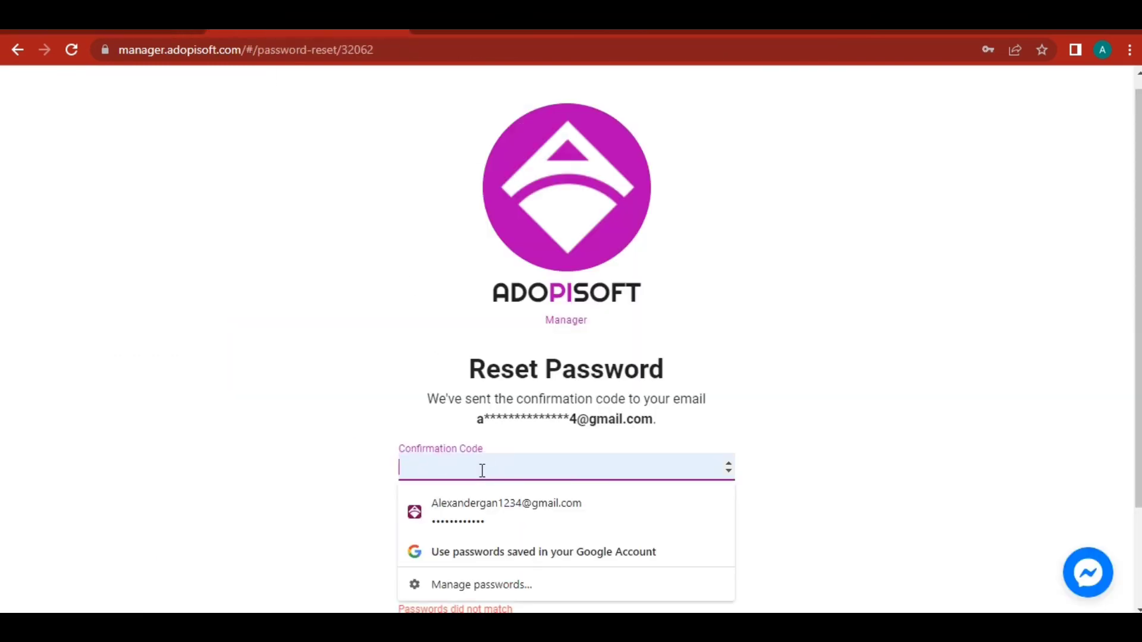
key(ctrl+Tab)
key(ctrl+Tab)
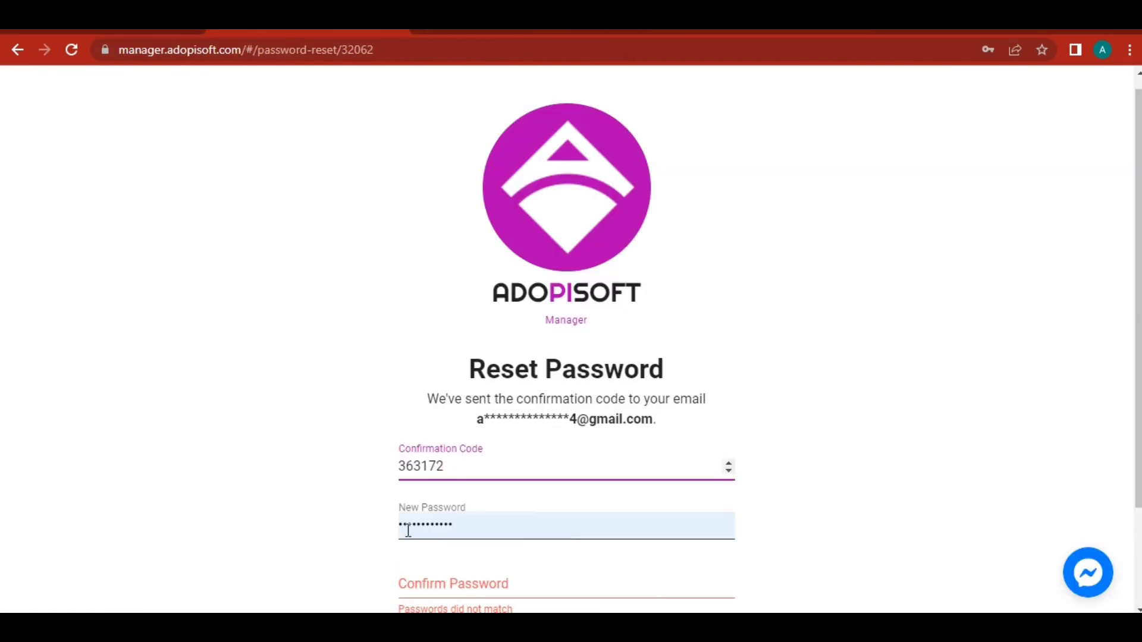
scroll(407, 530, down, 1)
click(467, 401)
key(ctrl+a)
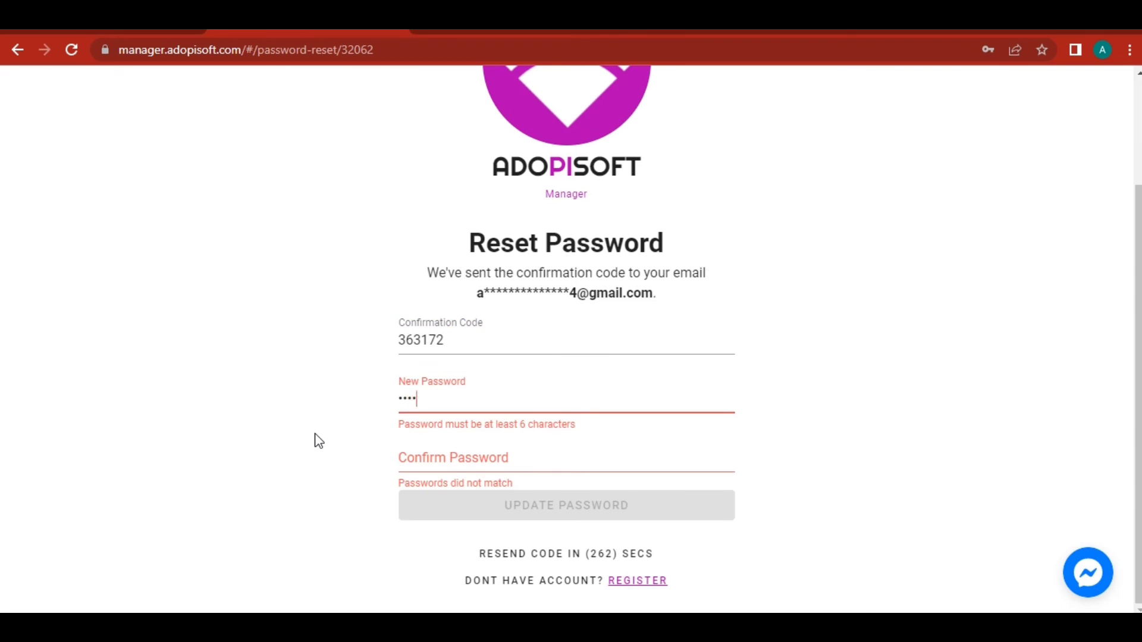
click(413, 458)
text(a)
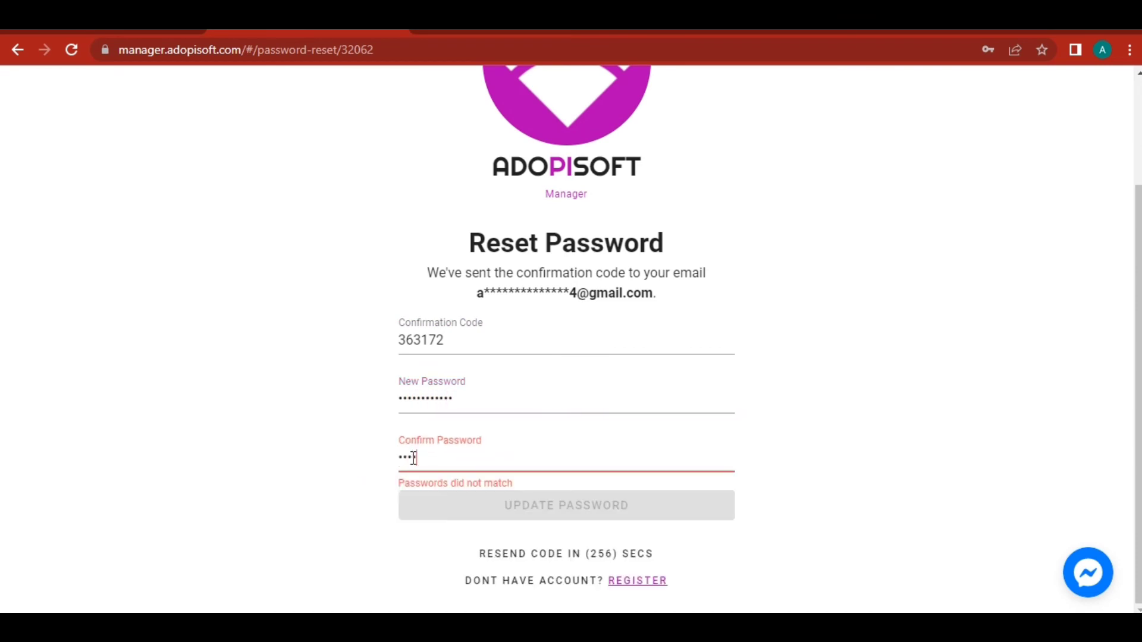
text(*********)
Step: Retype the new password in both fields, update it and acknowledge the success alert
drag(487, 394, 368, 404)
text(****)
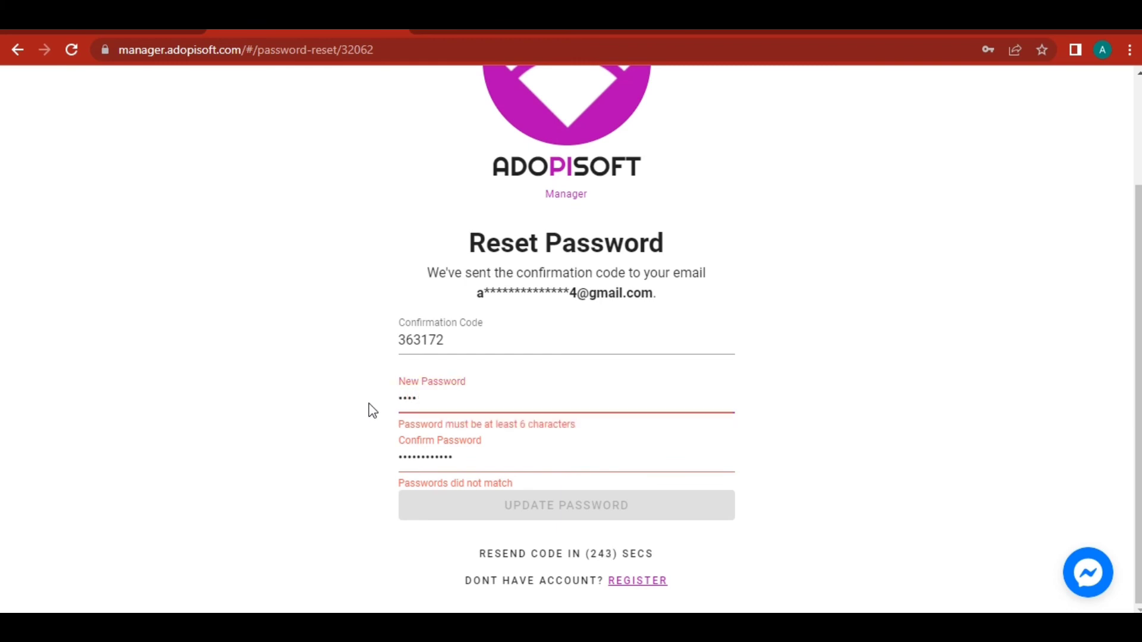
key(BackSpace)
key(BackSpace)
key(BackSpace)
text(*******)
drag(473, 459, 351, 458)
text(*)
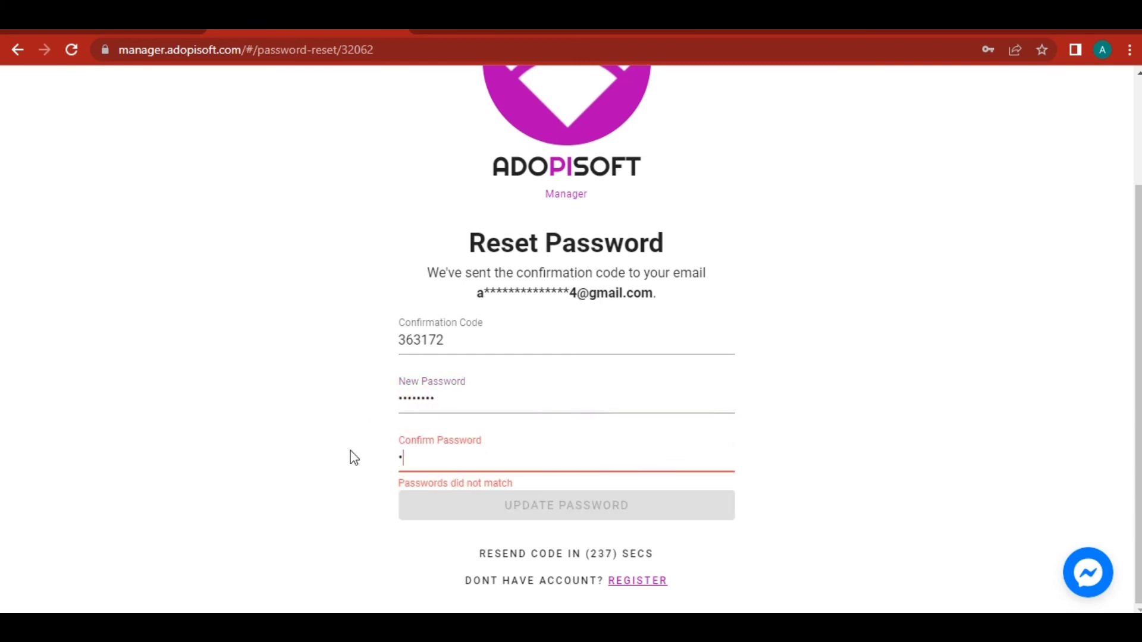
text(*******)
click(472, 505)
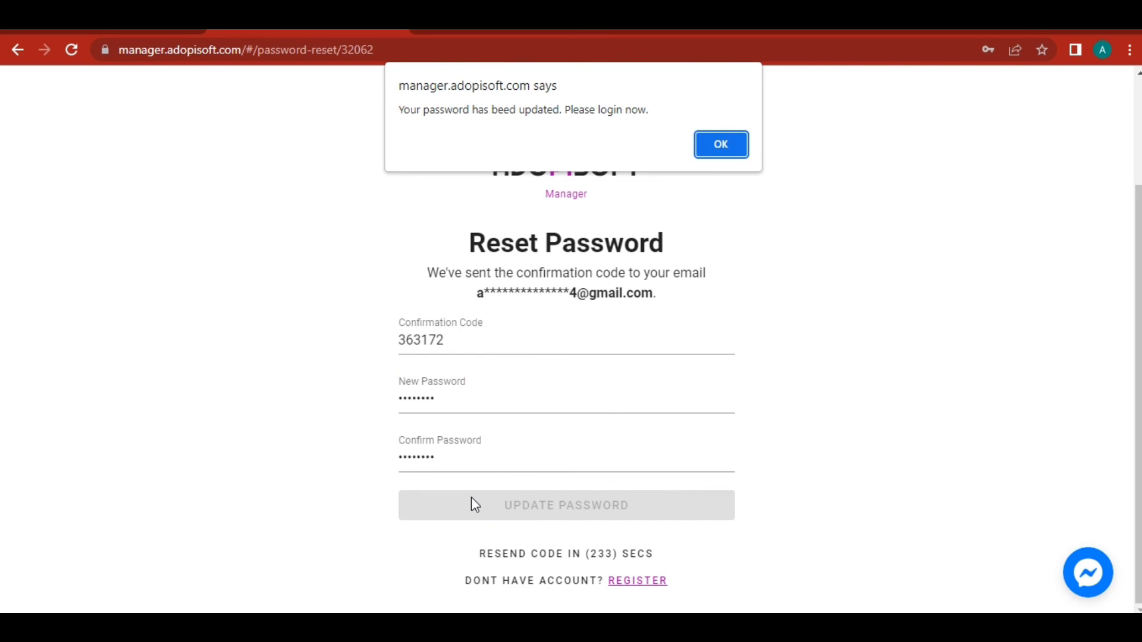
click(725, 147)
Step: Log in with the new password to reach the Dashboard and dismiss Chrome's Update password bubble
drag(492, 454, 349, 461)
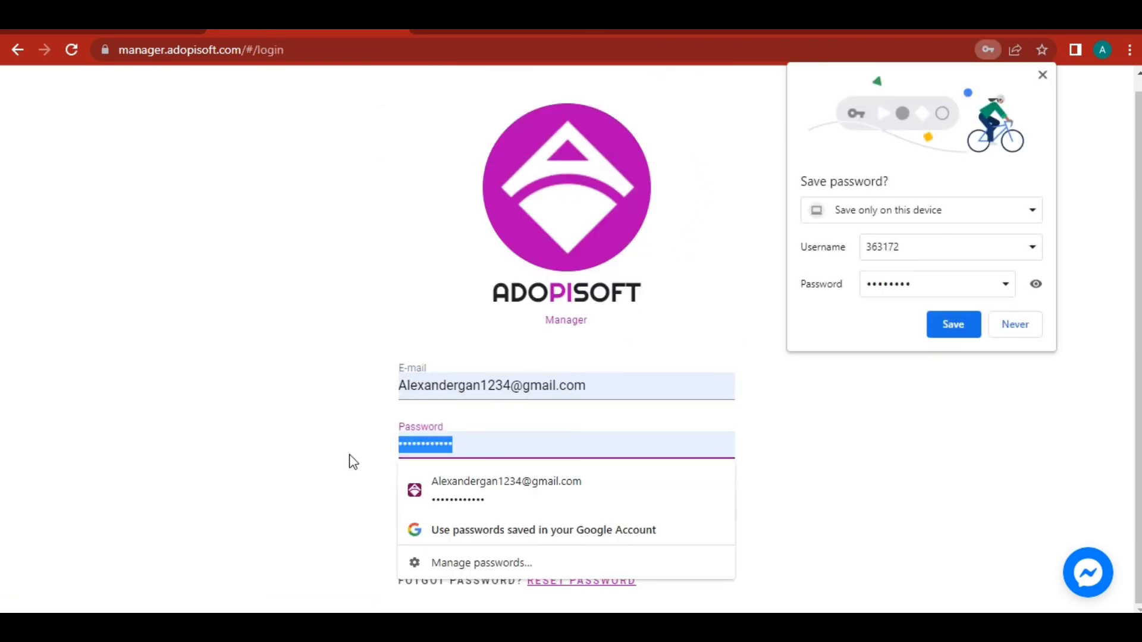
text(****)
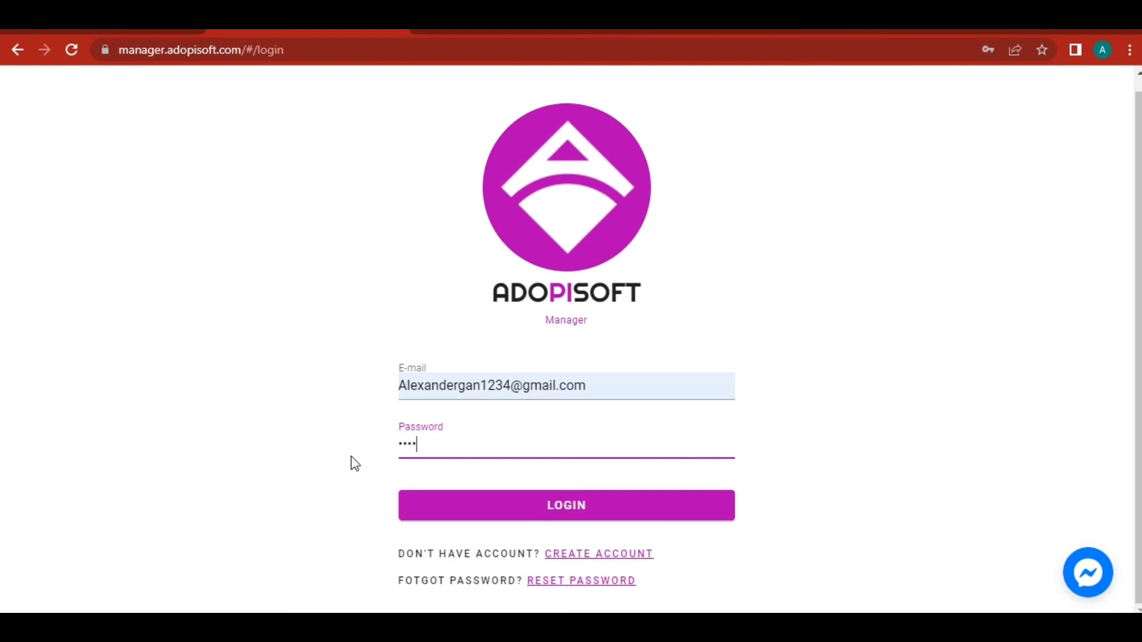
text(****)
click(462, 510)
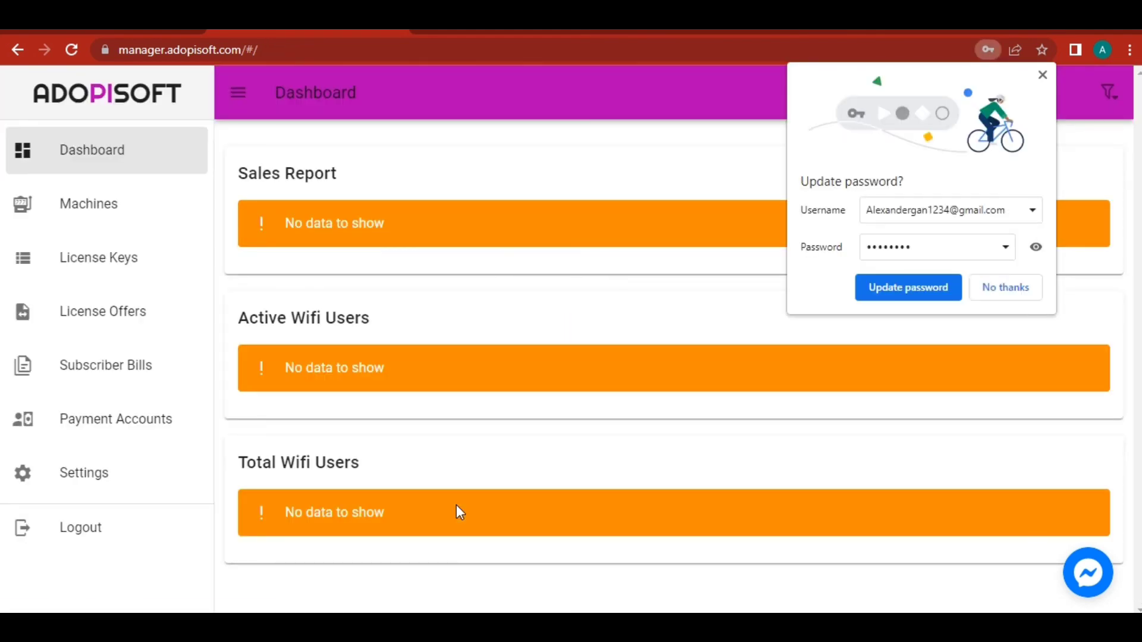
click(1042, 75)
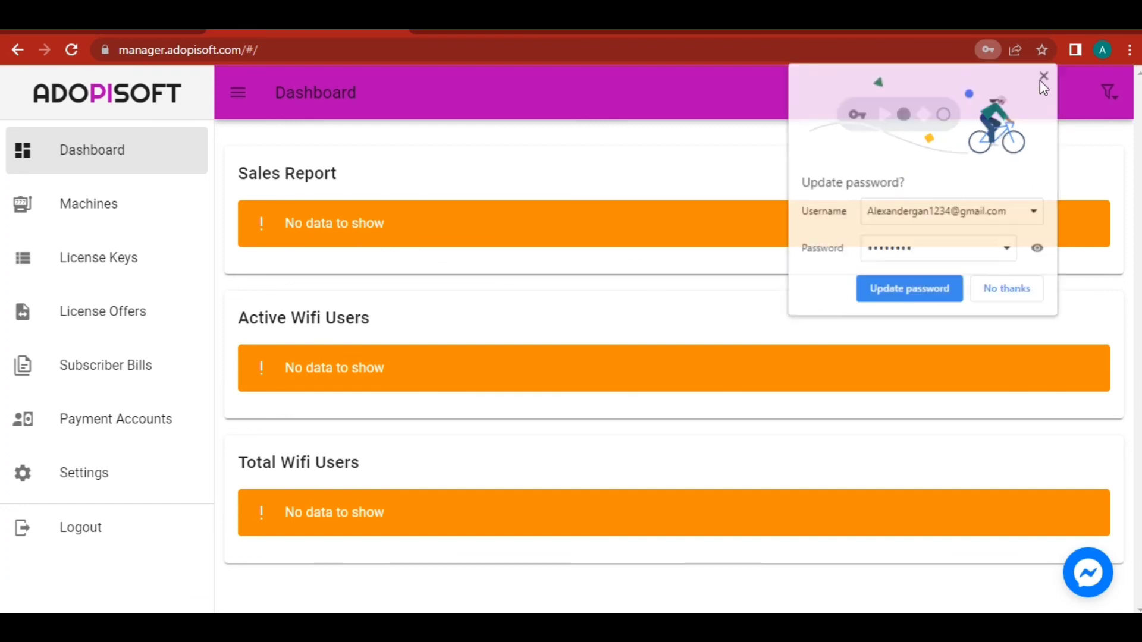